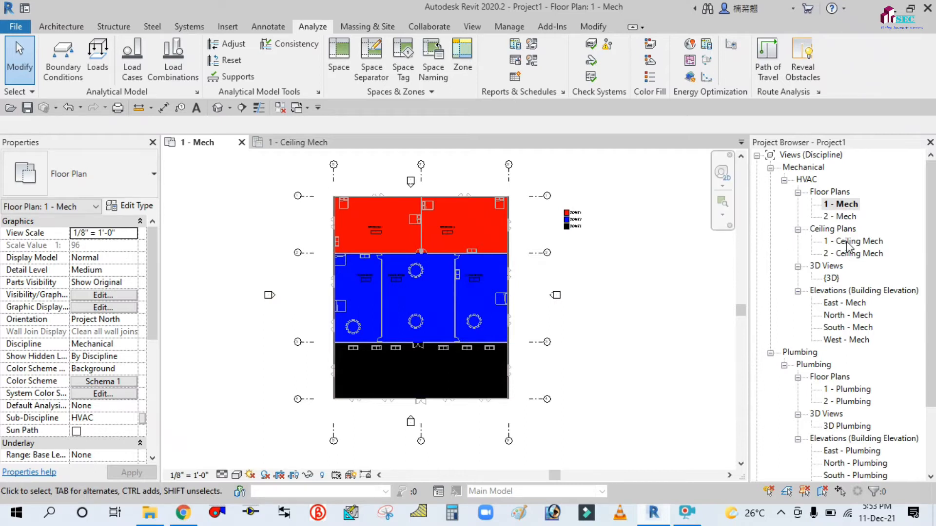
- Open the 1 - Ceiling Mech ceiling plan at the upper-left room
double_click(847, 242)
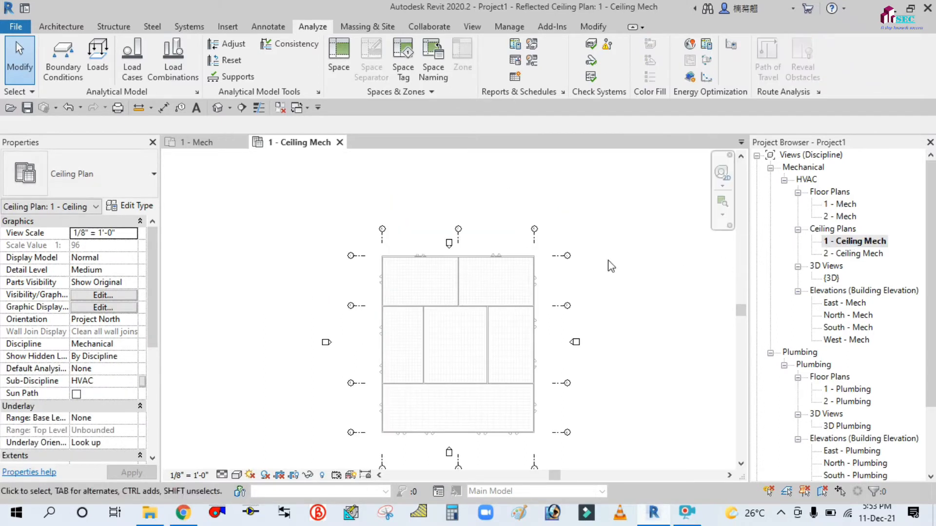
scroll(416, 282, up, 5)
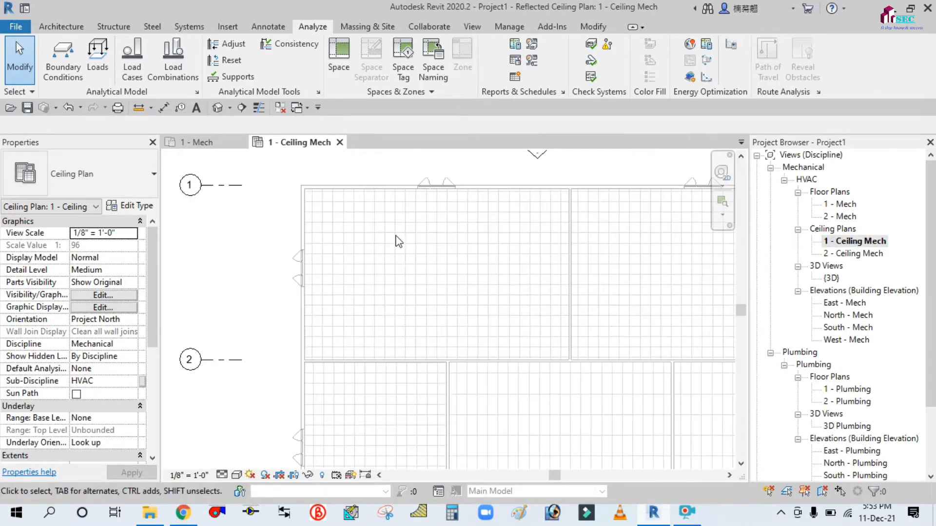
scroll(432, 220, up, 2)
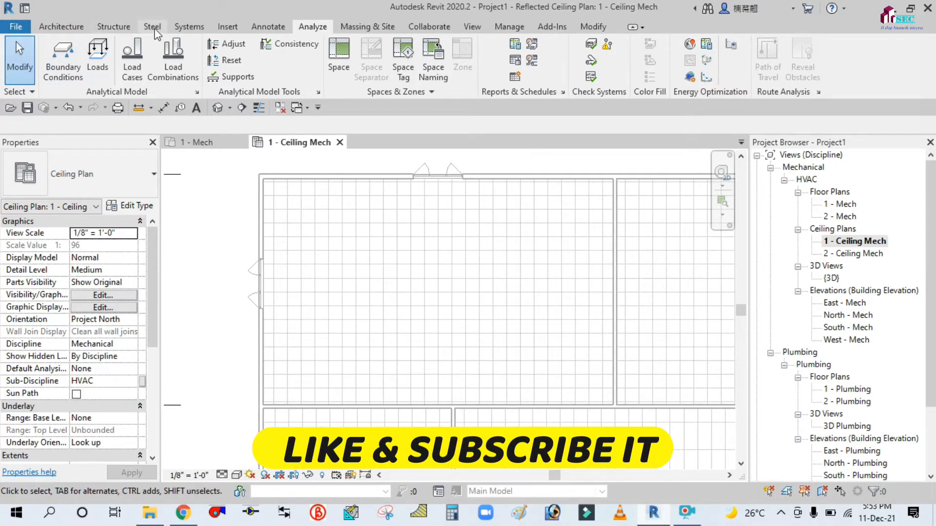
- Start placing air terminals with the Supply Diffuser type 24 x 24 Face 12 x 12 Connection
click(184, 27)
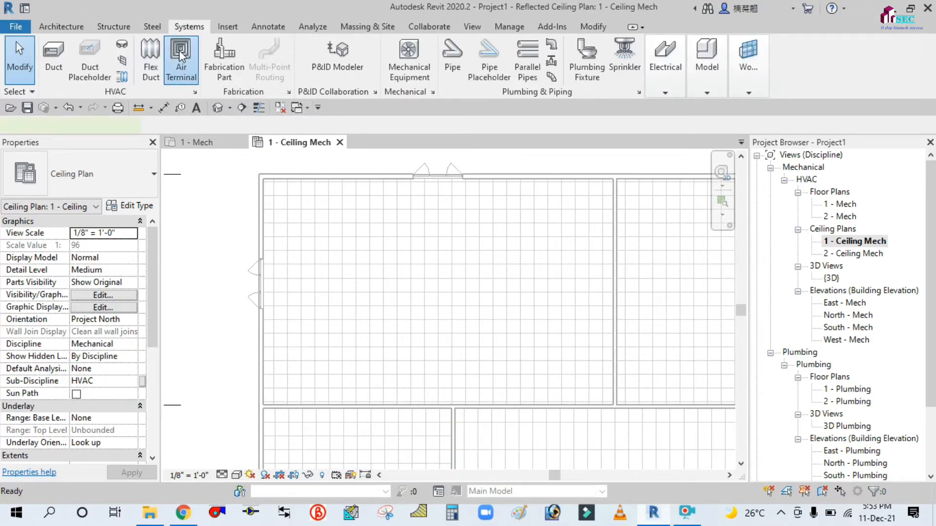
click(181, 54)
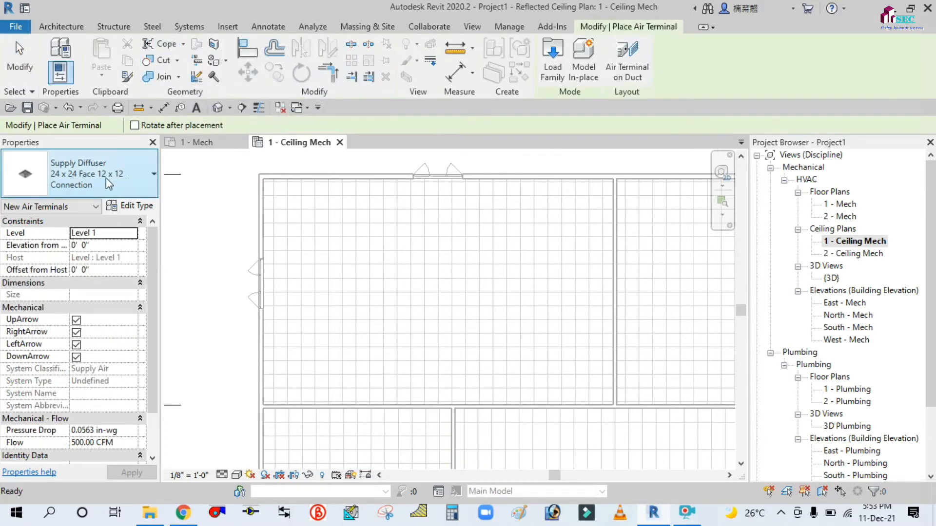
click(136, 179)
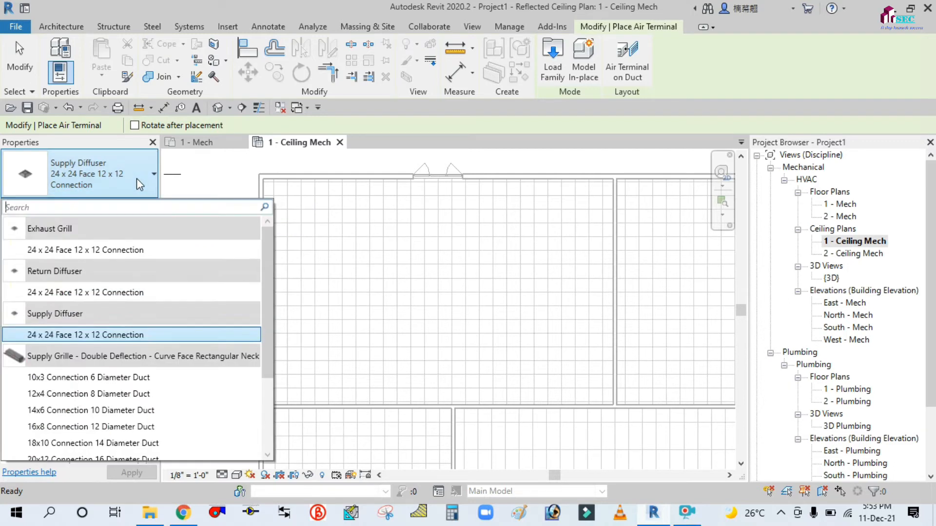
click(60, 335)
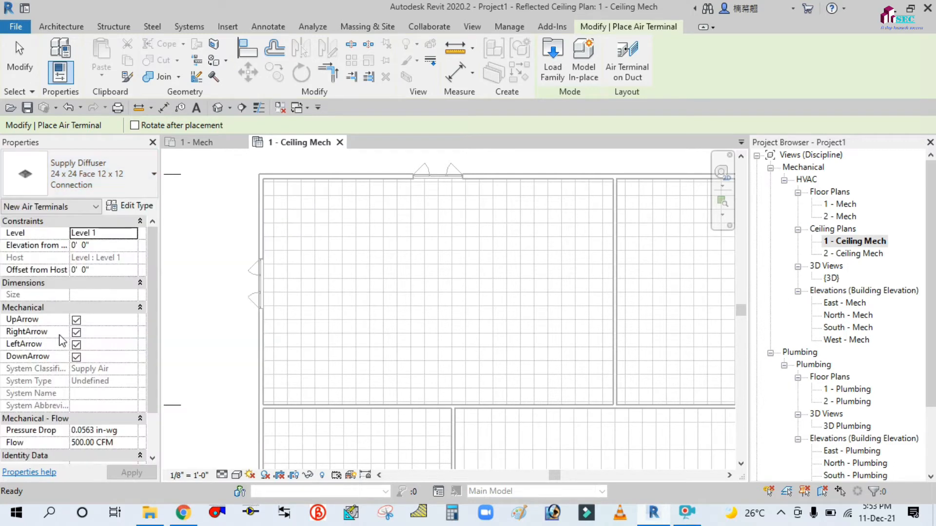
click(135, 179)
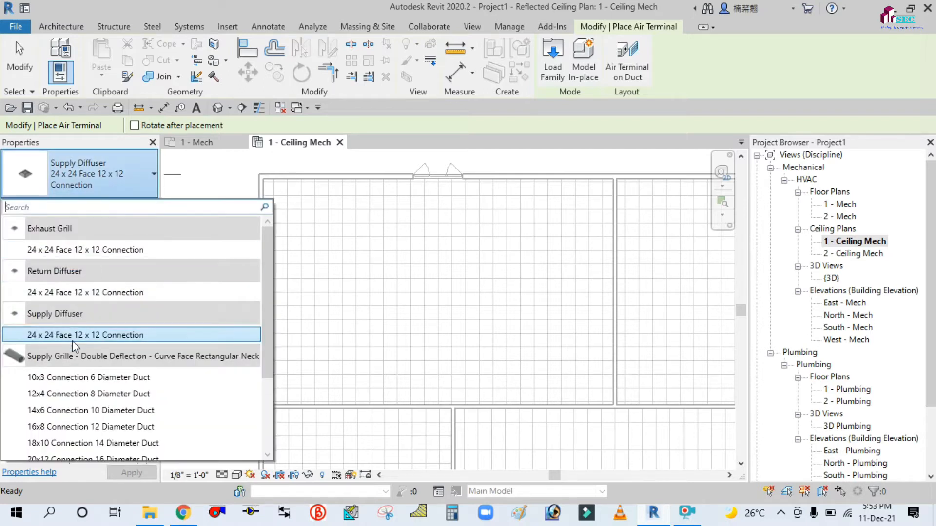
mouse_move(94, 341)
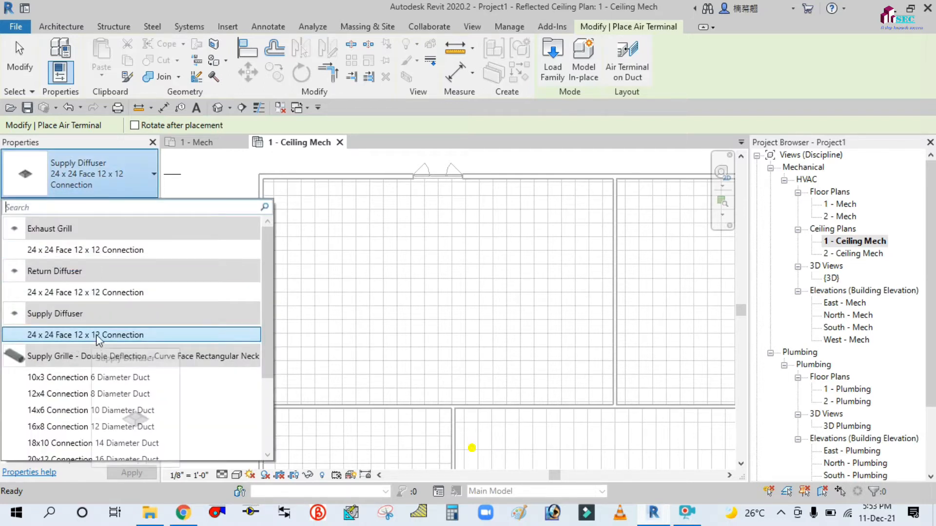
click(94, 335)
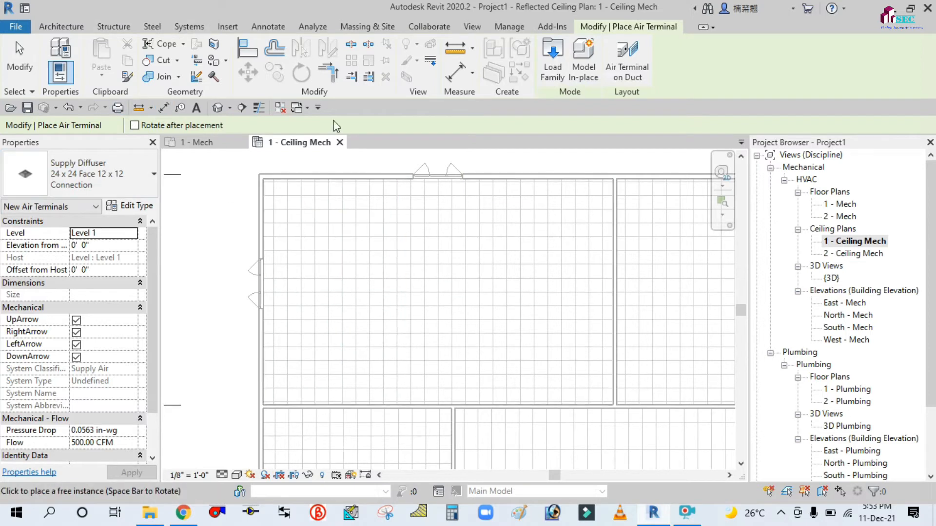
- Check the ceiling height in the upper-left room with a spot elevation, without placing it
click(268, 27)
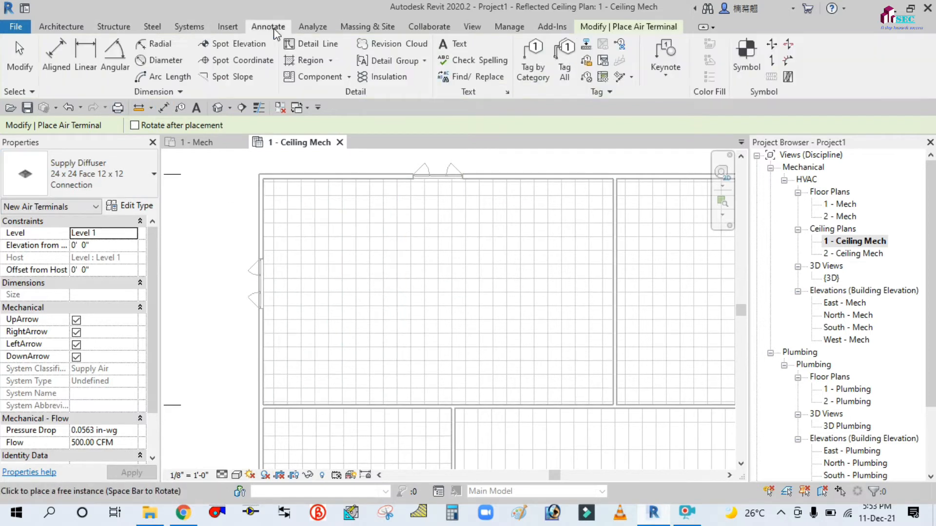
click(248, 45)
scroll(335, 251, up, 2)
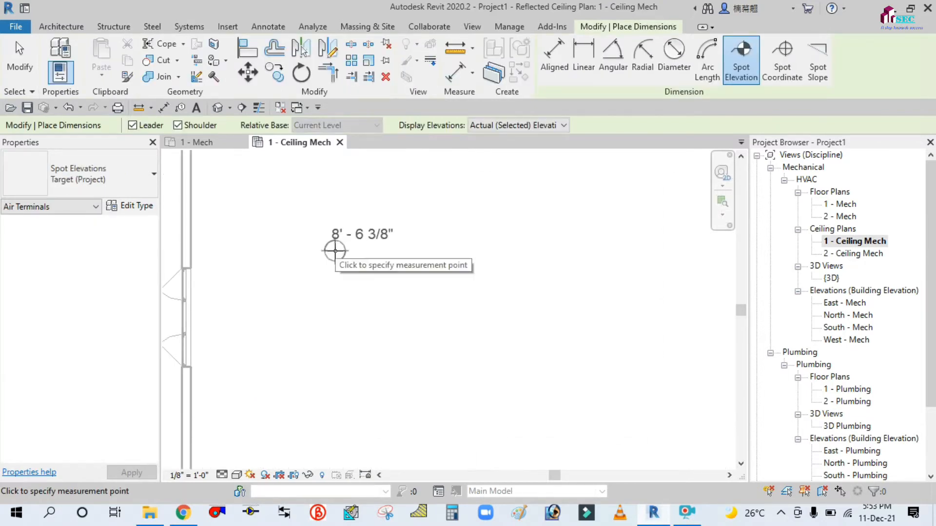
scroll(335, 251, down, 3)
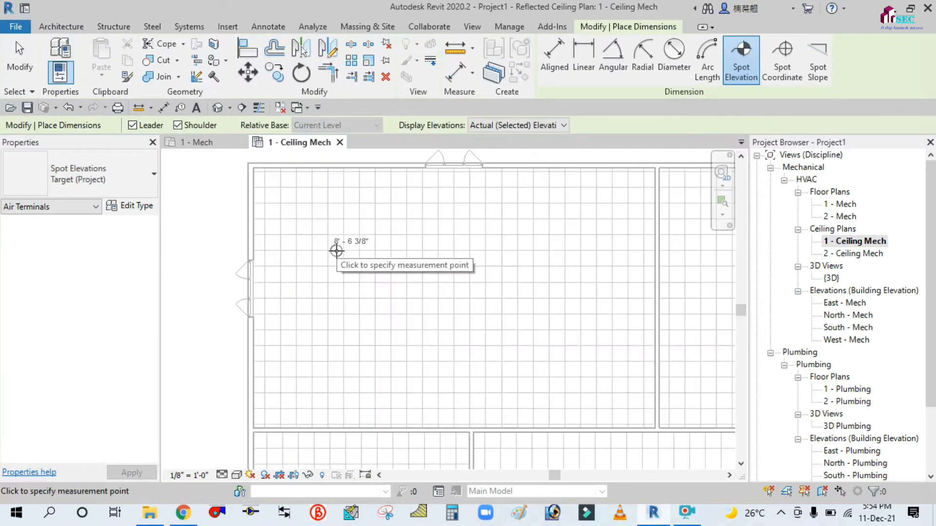
click(26, 66)
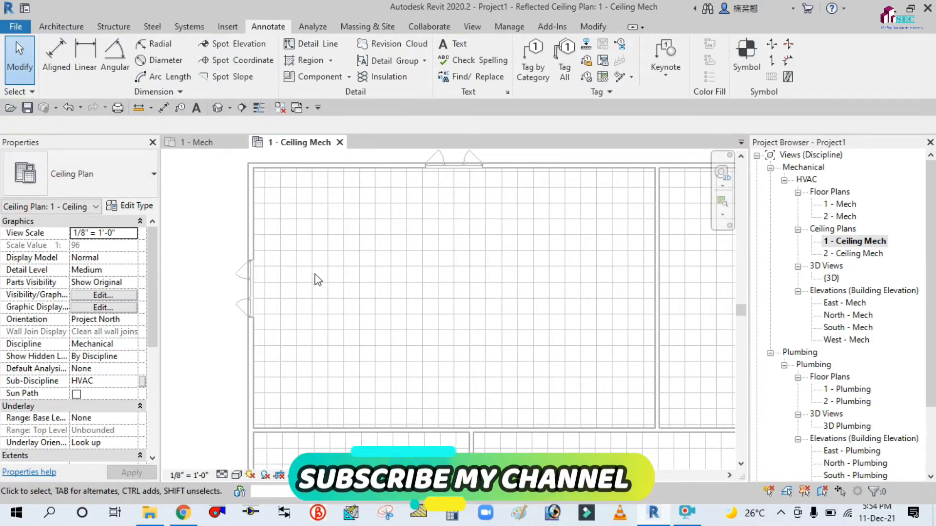
click(415, 306)
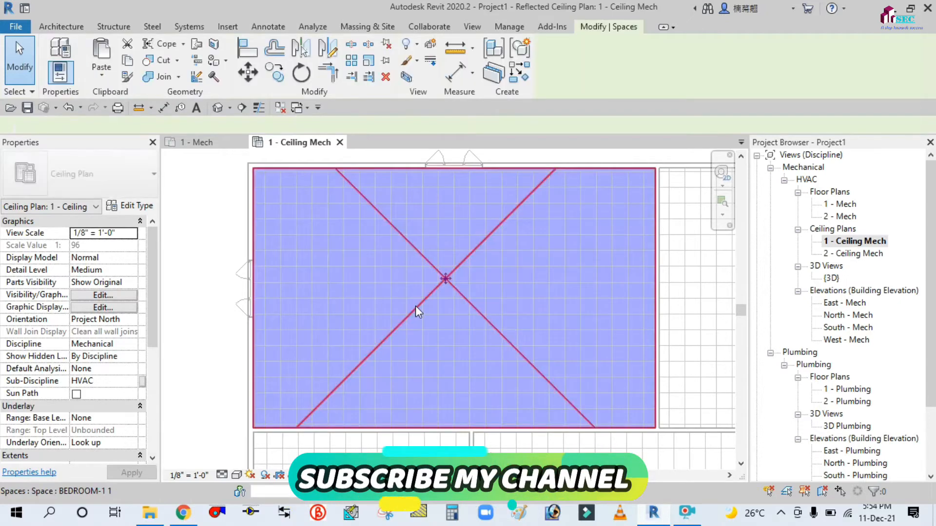
click(210, 239)
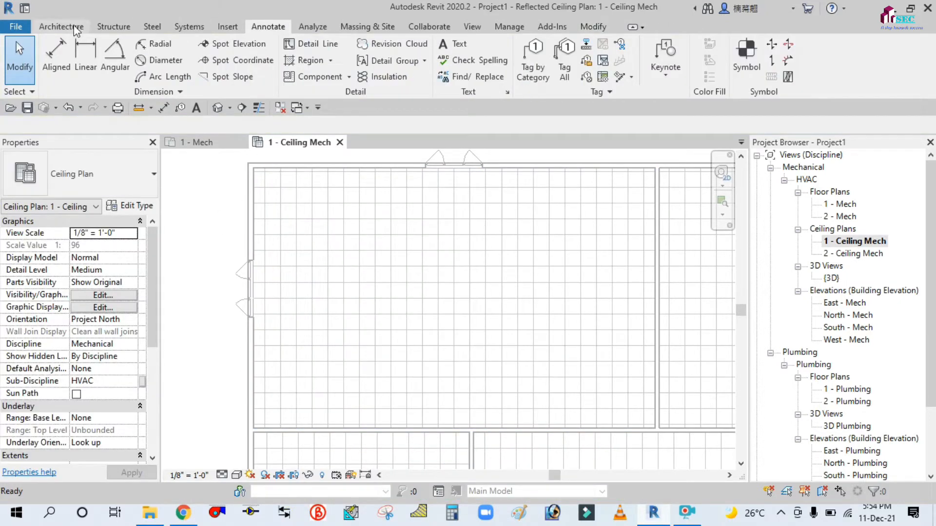
- Place a supply diffuser at 8' 0" elevation on the ceiling grid near the upper-left corner of the upper-left room
click(190, 27)
click(181, 61)
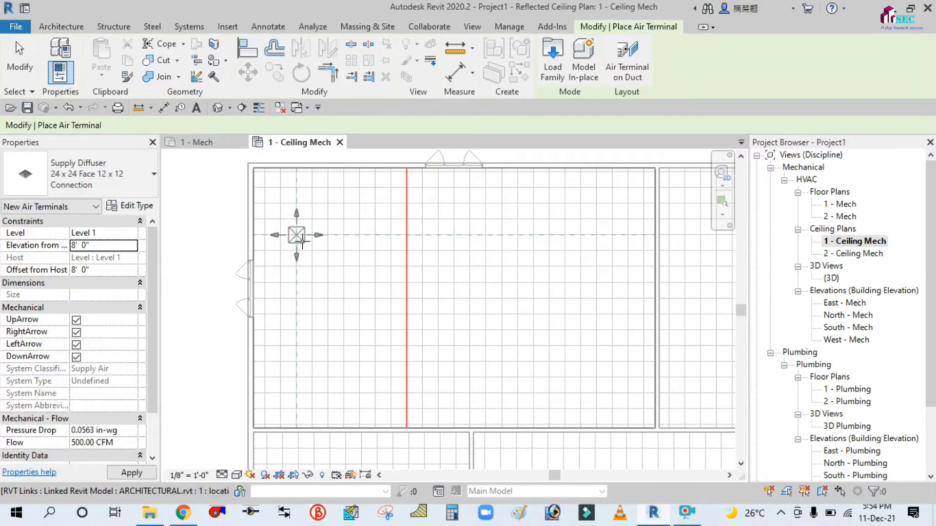
scroll(313, 234, up, 1)
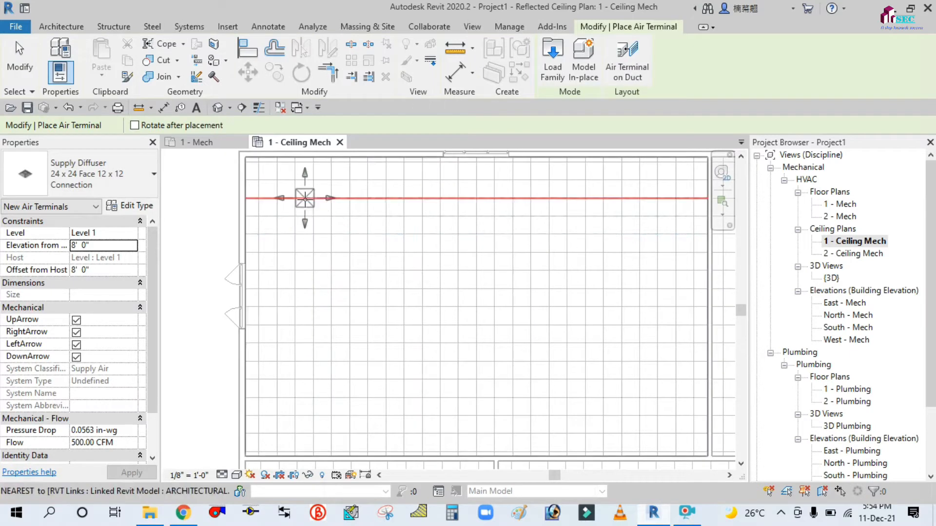
scroll(302, 215, up, 2)
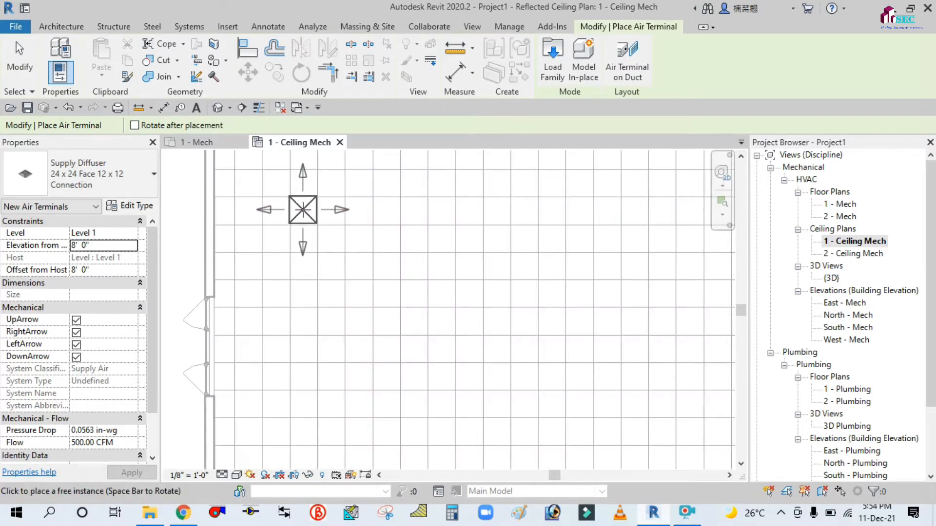
scroll(303, 209, up, 2)
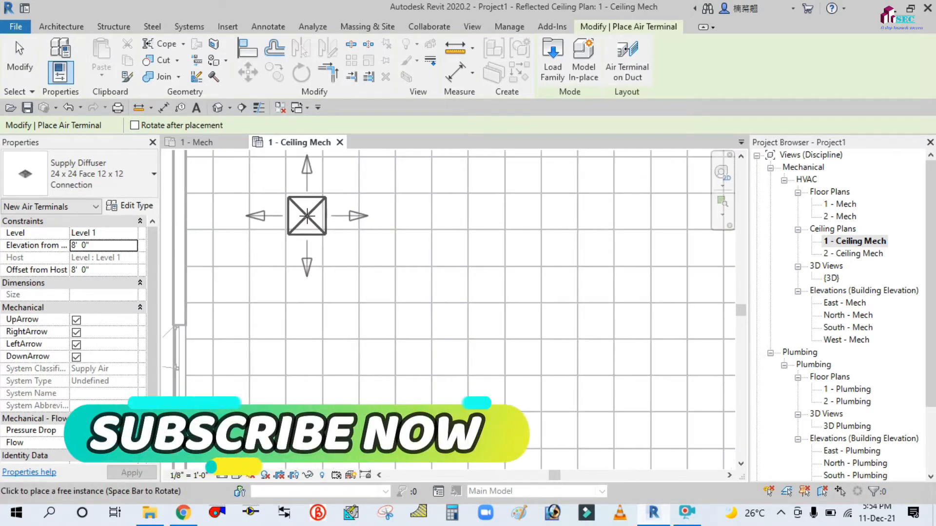
click(304, 213)
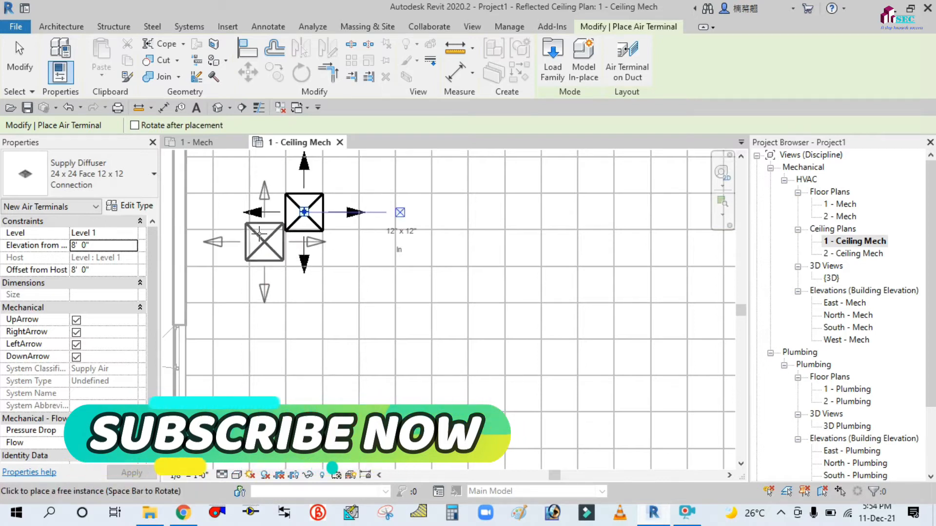
- Place two more supply diffusers in line with the first one, forming a horizontal row along the room's upper wall
scroll(260, 234, down, 5)
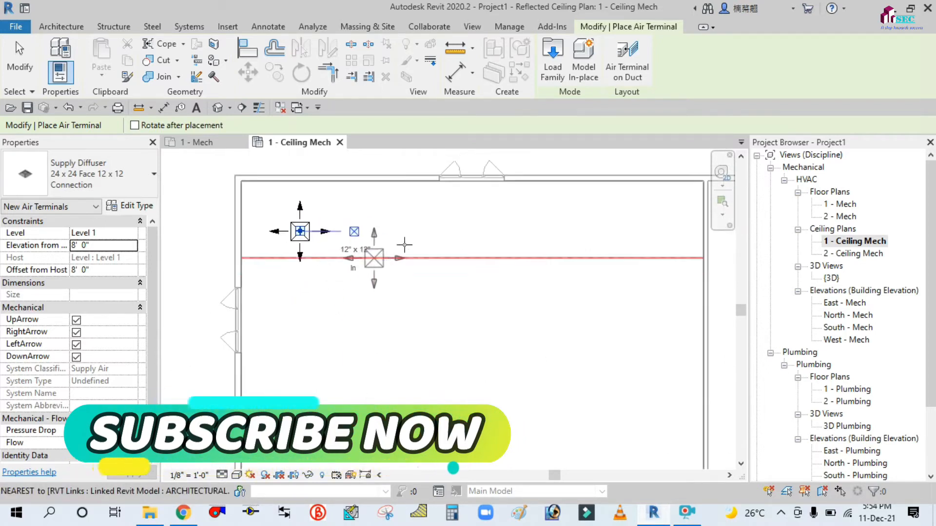
scroll(441, 230, up, 1)
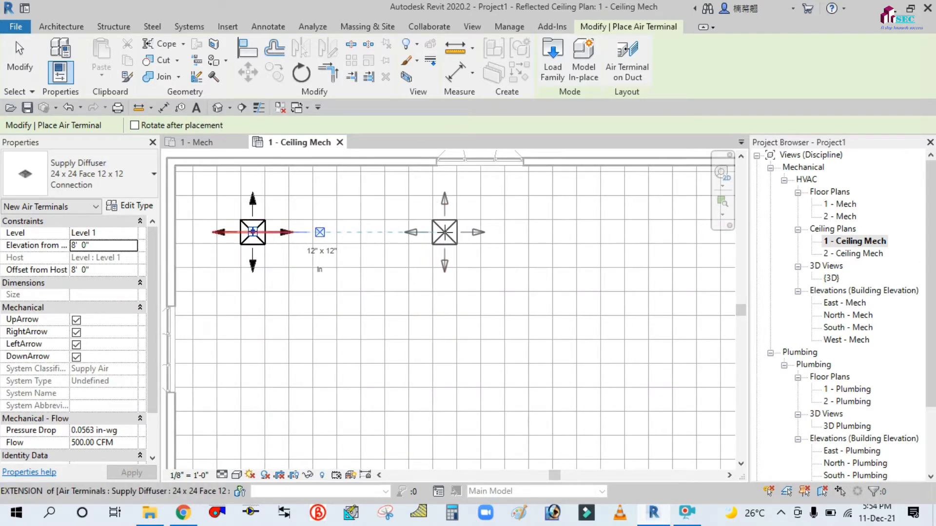
click(445, 232)
scroll(324, 236, down, 3)
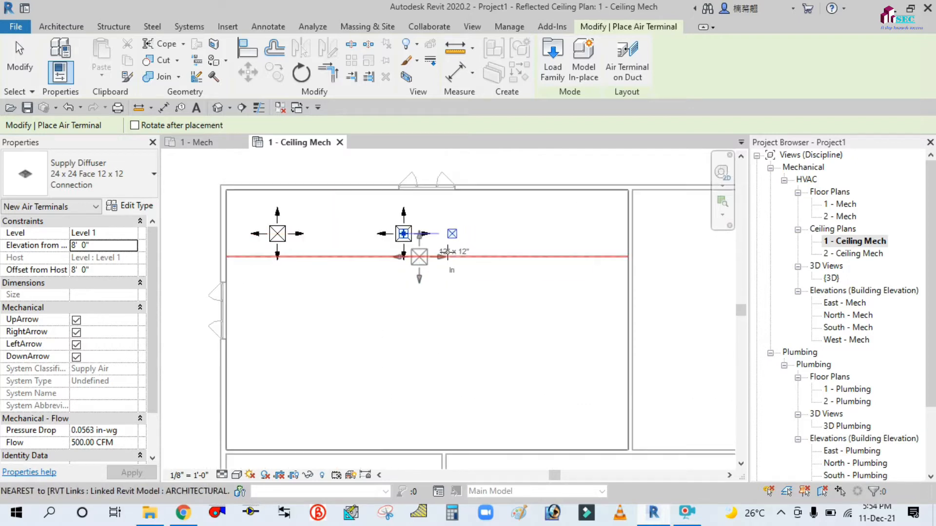
scroll(534, 238, up, 1)
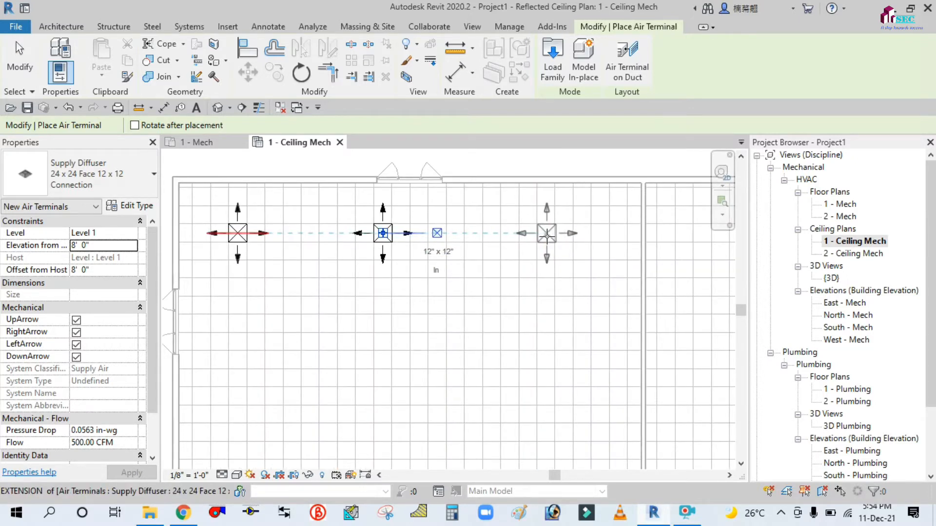
click(19, 57)
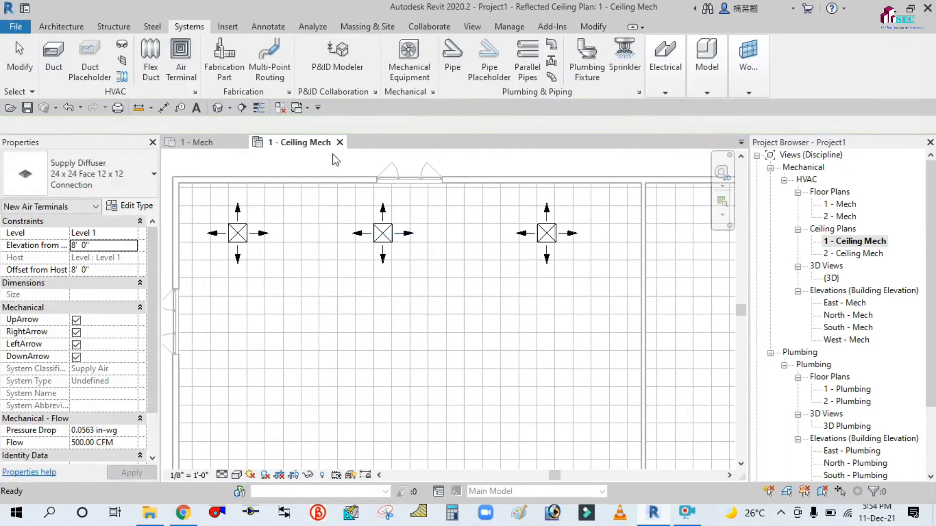
scroll(409, 200, down, 2)
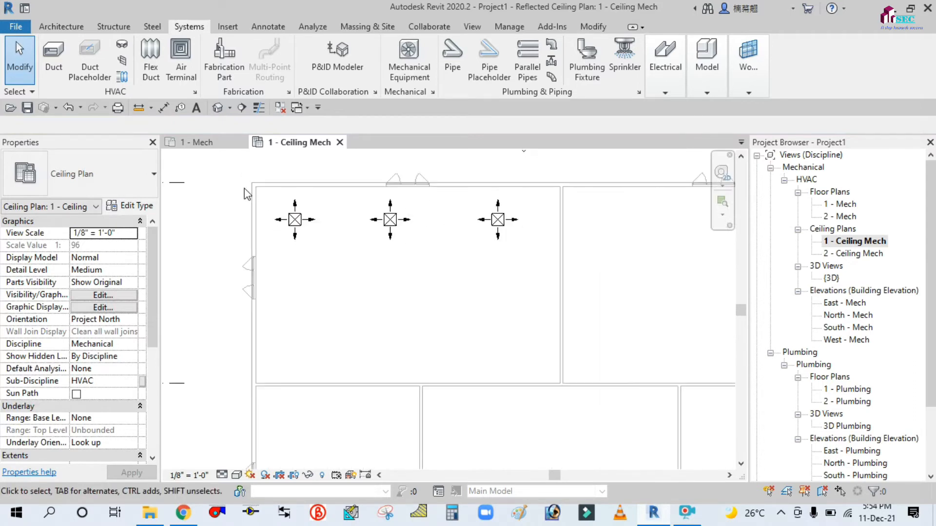
drag(225, 164, 545, 296)
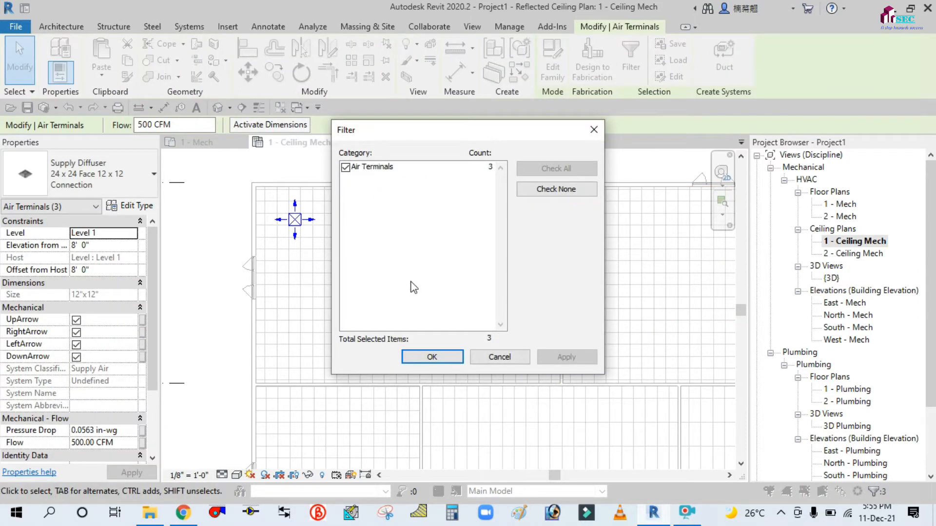
click(432, 357)
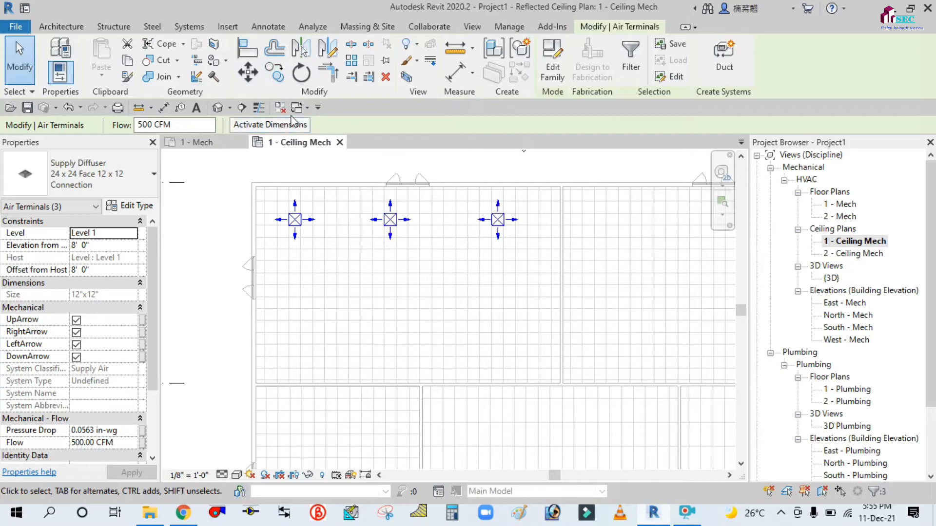
click(274, 74)
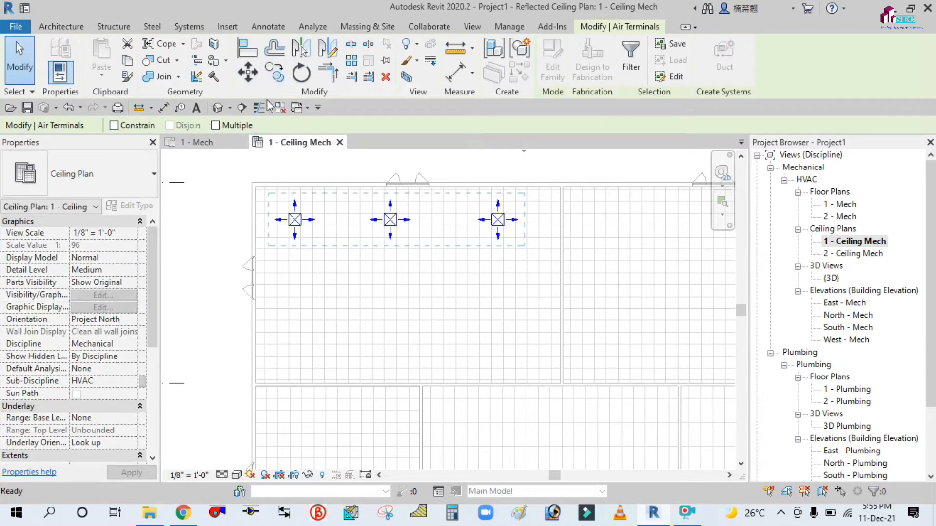
click(215, 125)
click(114, 125)
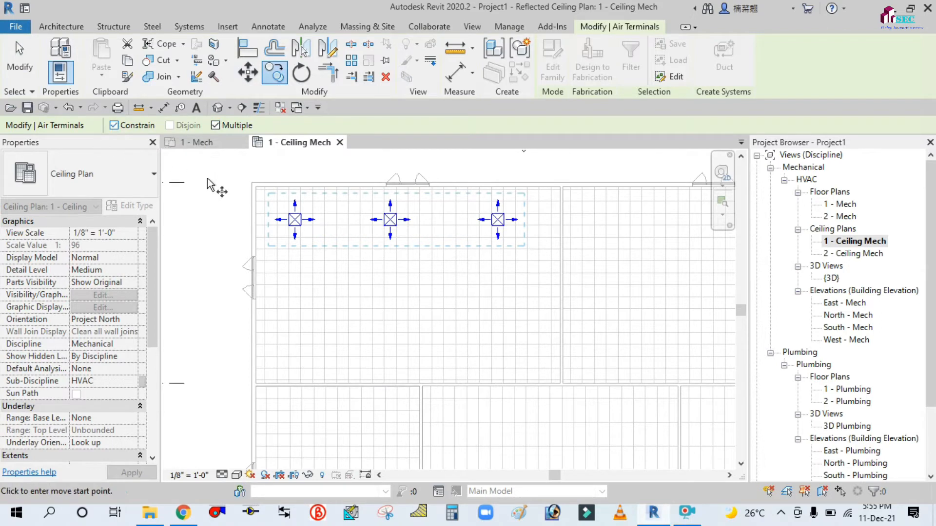
scroll(312, 233, up, 2)
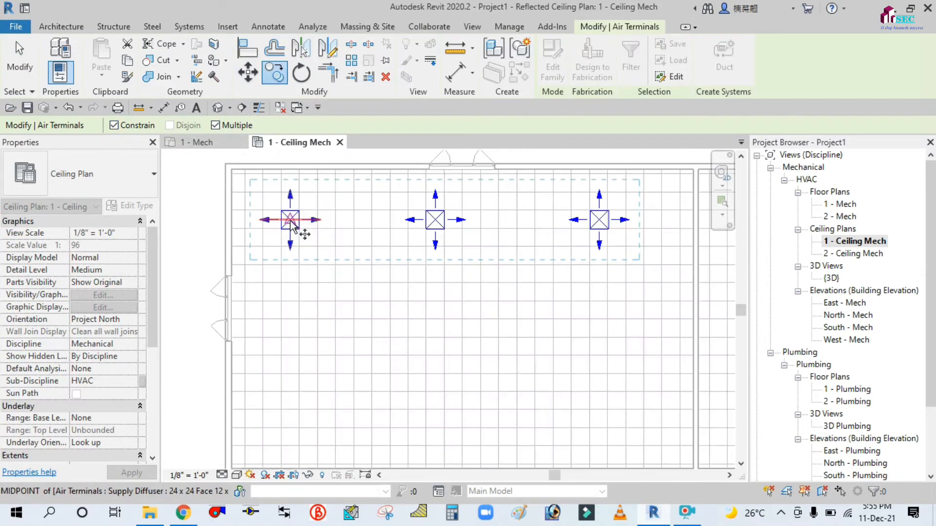
click(291, 220)
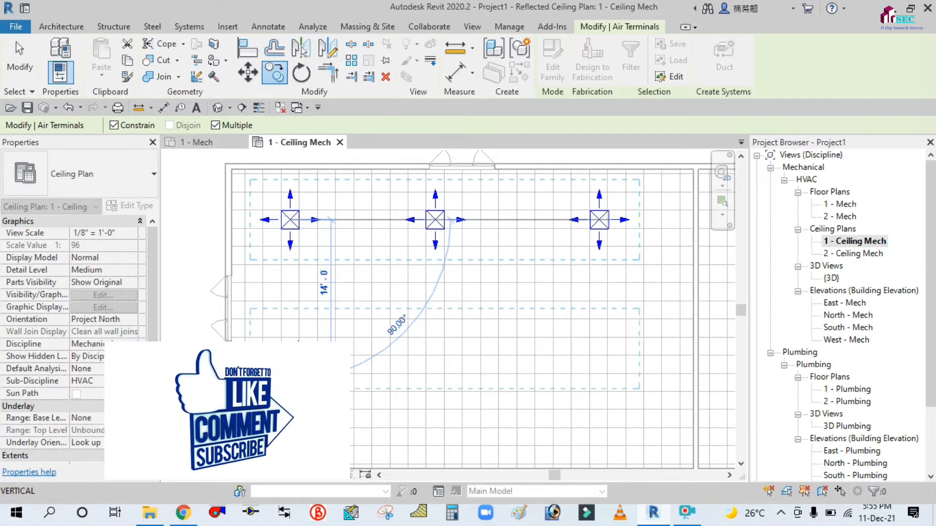
key(Escape)
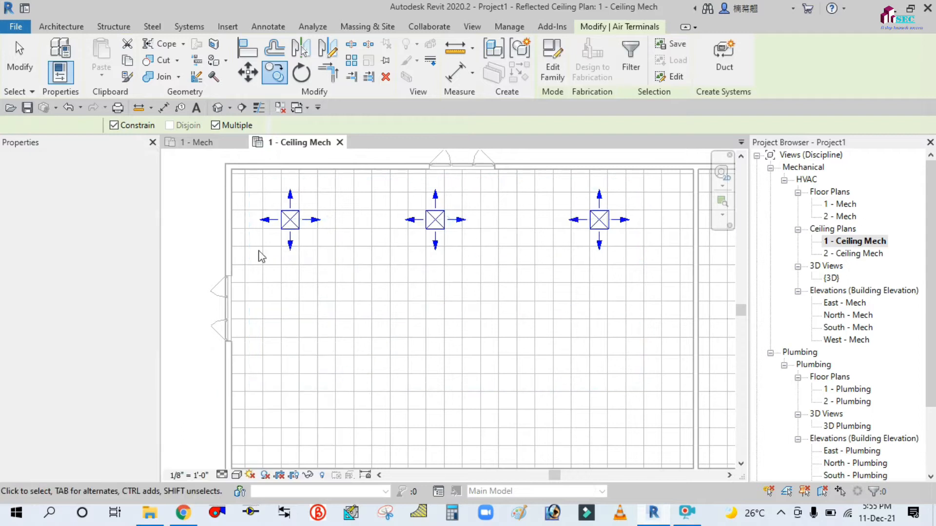
key(Escape)
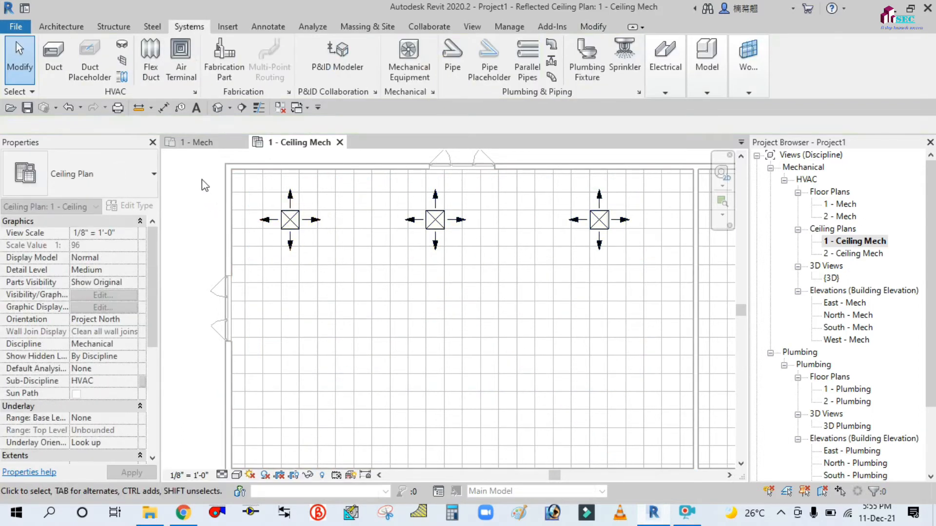
- Copy the row of three supply diffusers straight down twice, forming a three-by-three grid in the upper-left bedroom
drag(202, 174, 601, 286)
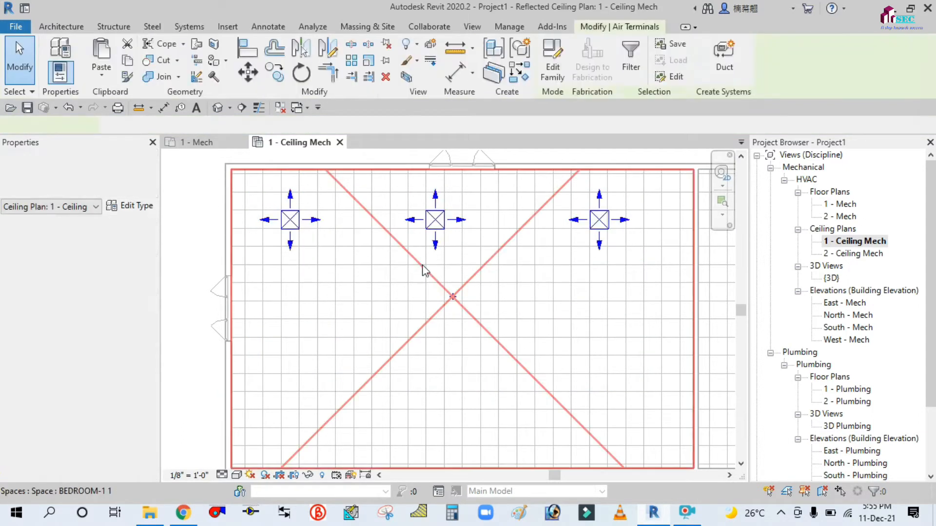
click(275, 72)
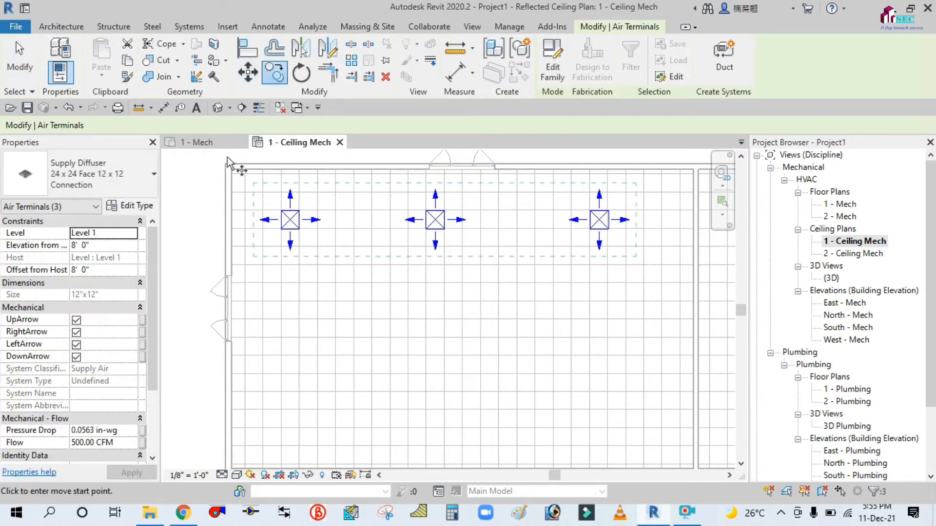
click(281, 211)
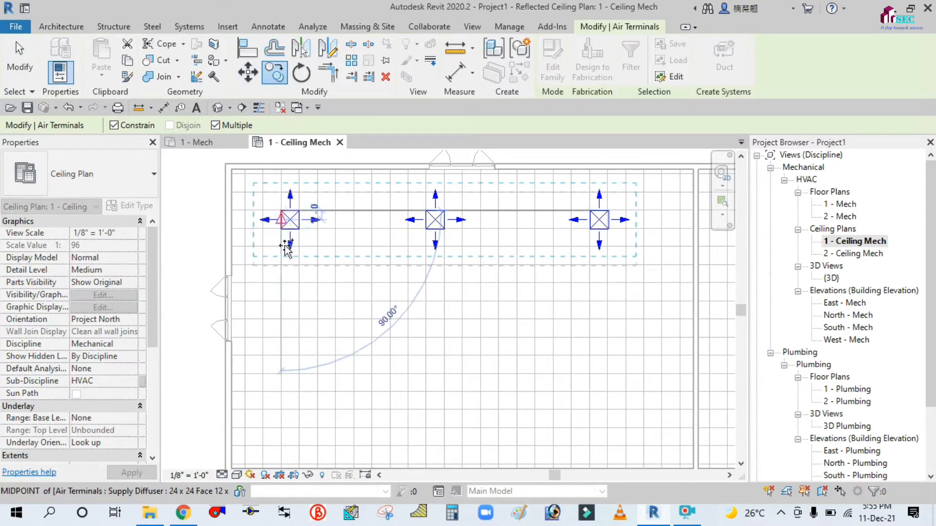
click(281, 307)
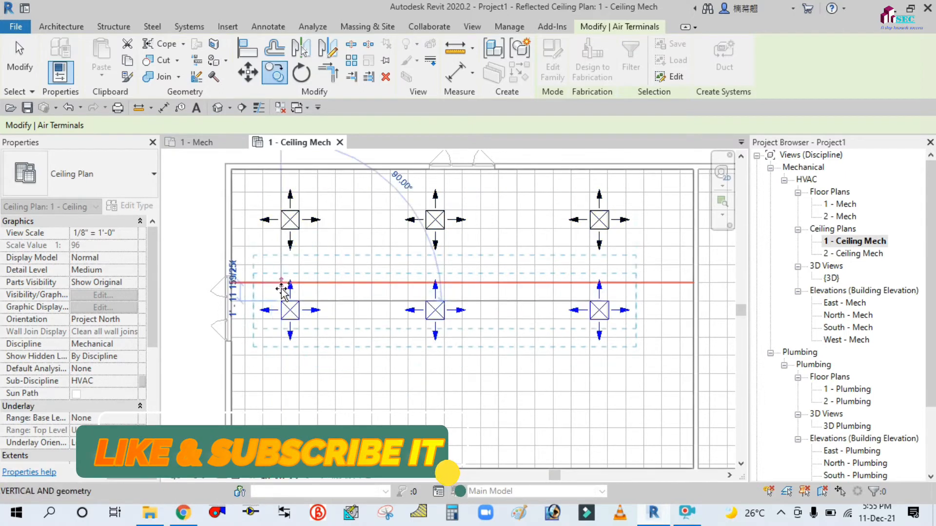
scroll(282, 286, down, 1)
scroll(284, 381, up, 1)
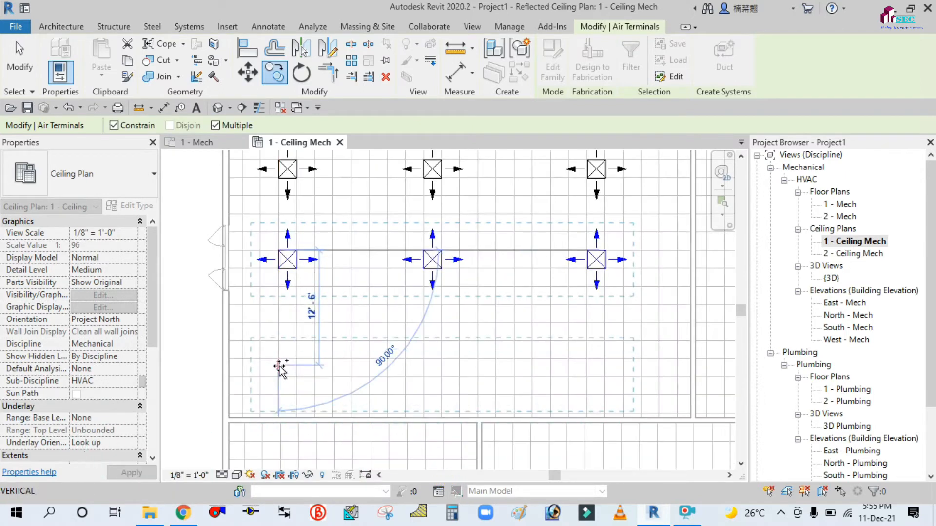
click(278, 359)
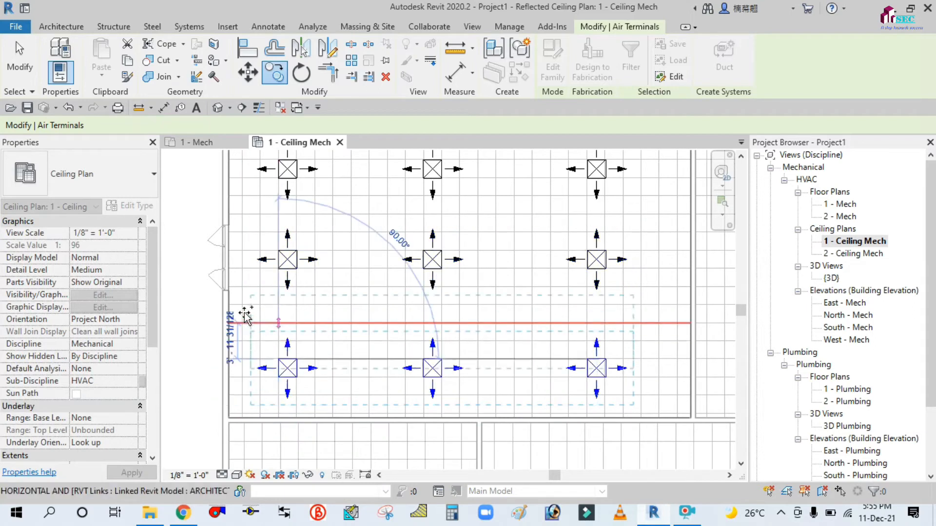
click(15, 64)
- Copy all nine bedroom diffusers into the upper-right room, using the rooms' matching upper-left wall corners as start and end points
scroll(287, 259, down, 2)
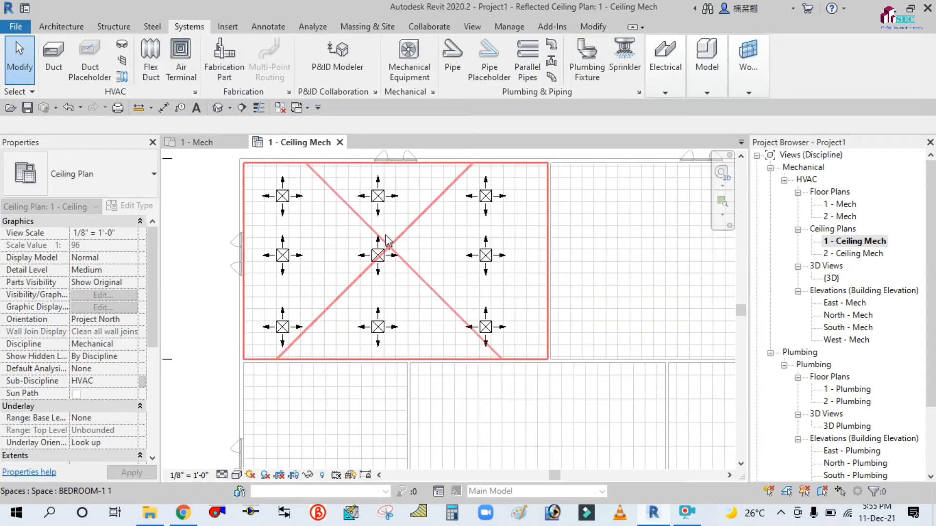
scroll(300, 225, up, 1)
scroll(282, 237, down, 1)
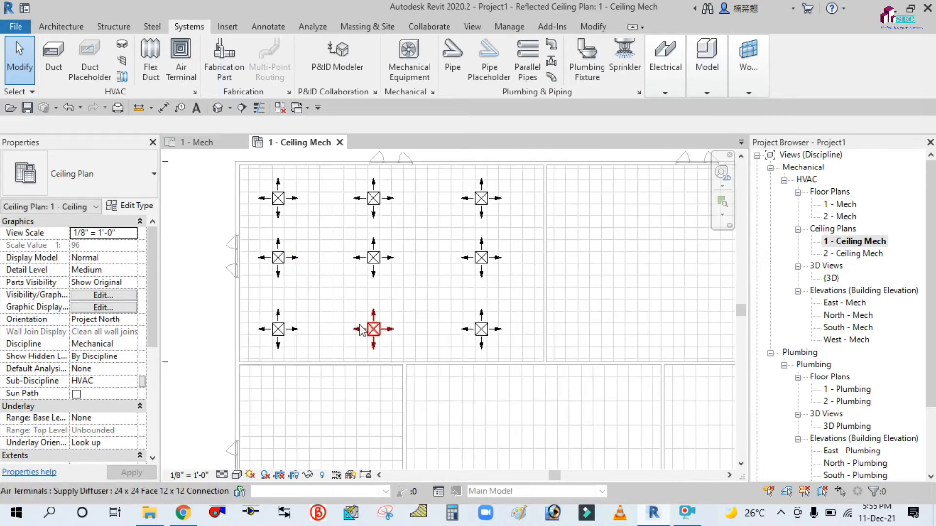
scroll(324, 299, down, 1)
scroll(424, 303, down, 1)
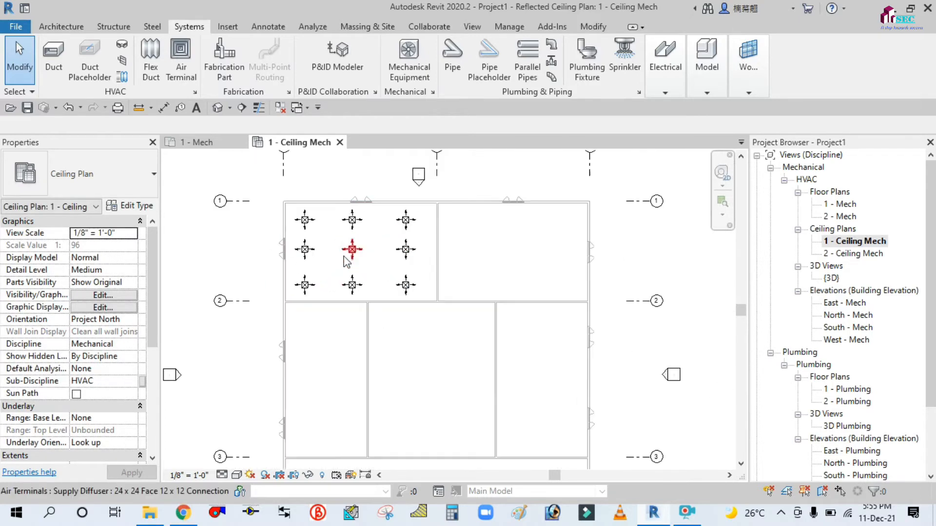
scroll(417, 293, up, 1)
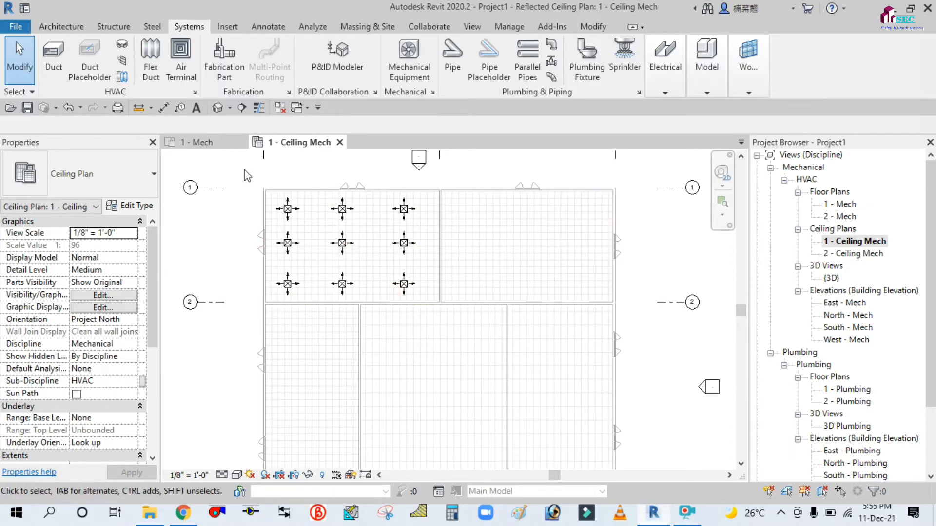
drag(333, 251, 404, 303)
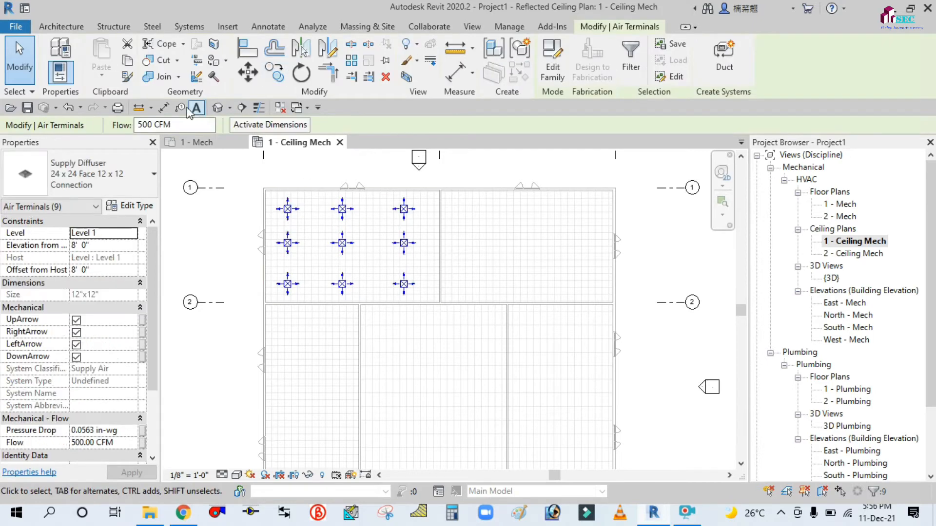
click(274, 74)
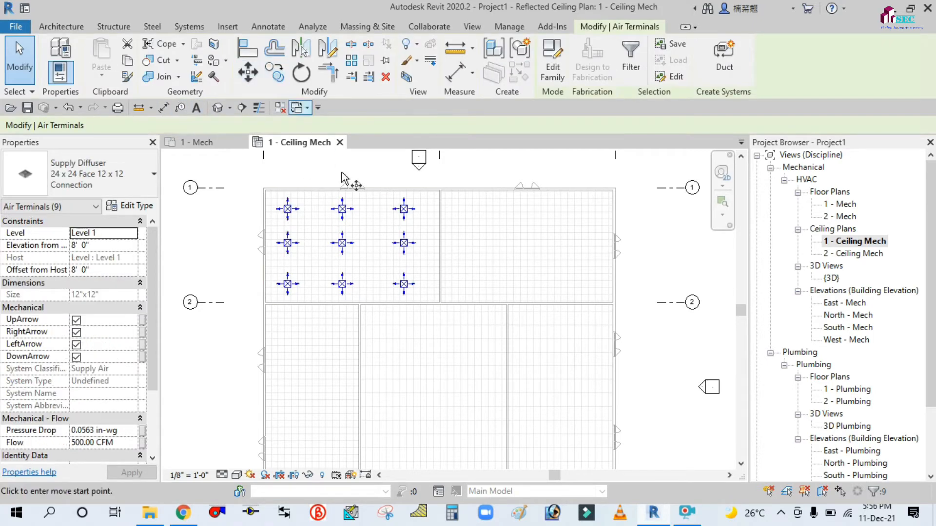
scroll(292, 207, up, 3)
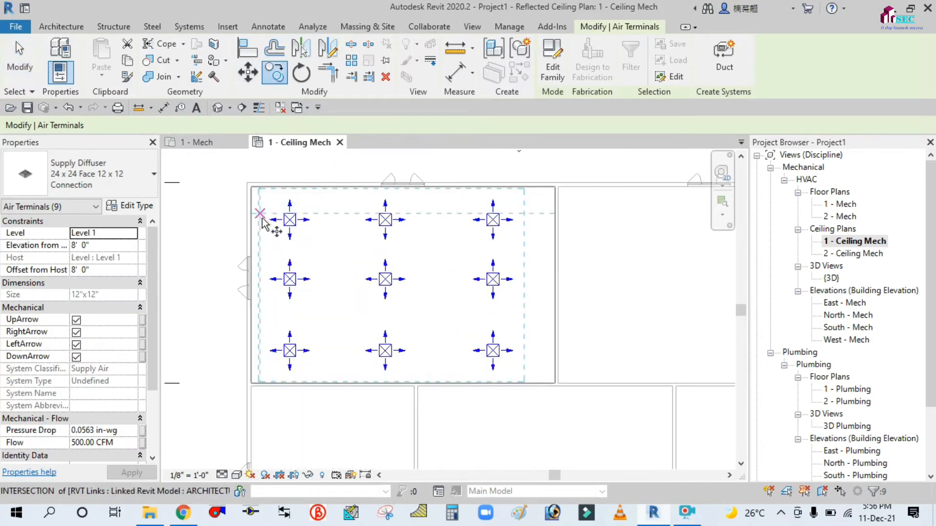
scroll(251, 192, down, 2)
click(250, 187)
scroll(251, 188, down, 2)
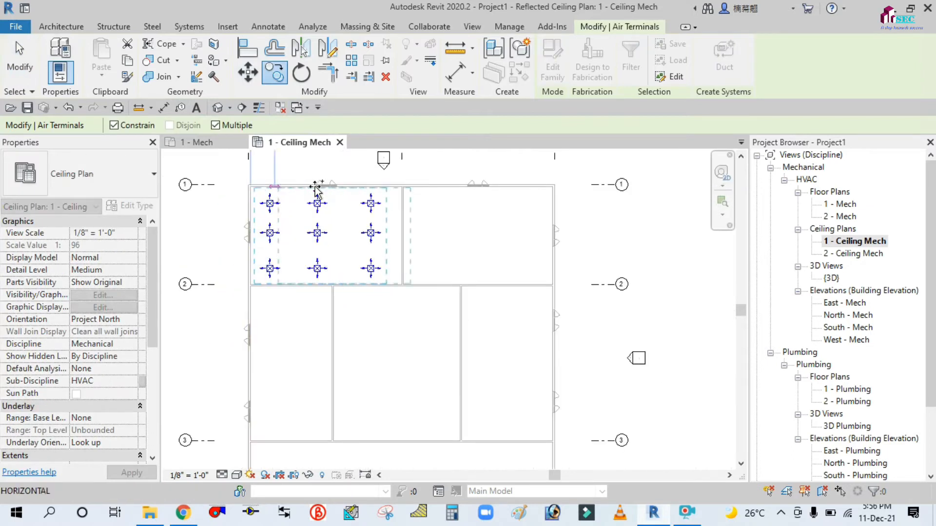
scroll(403, 190, up, 4)
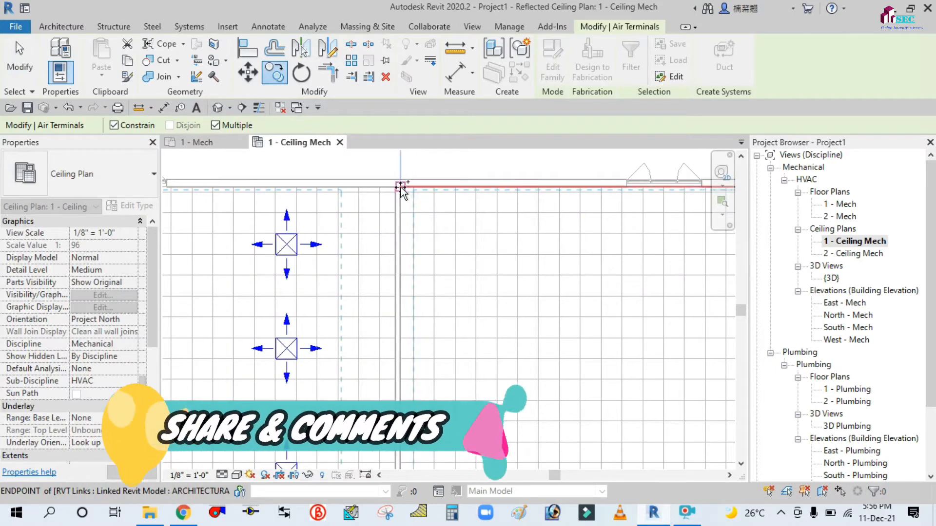
click(400, 187)
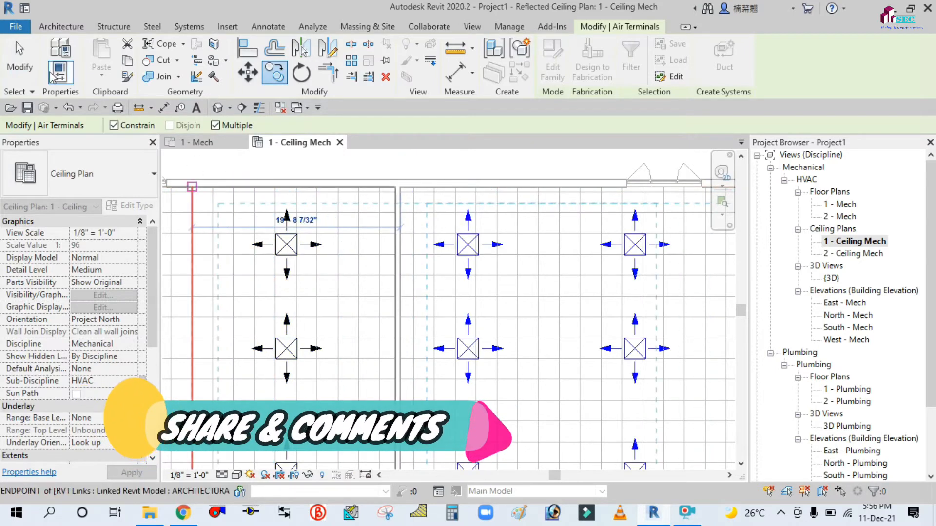
click(18, 57)
- Copy the bedroom's lower-left diffuser straight down three times, forming a column along the left wall of the living room below
scroll(401, 214, down, 5)
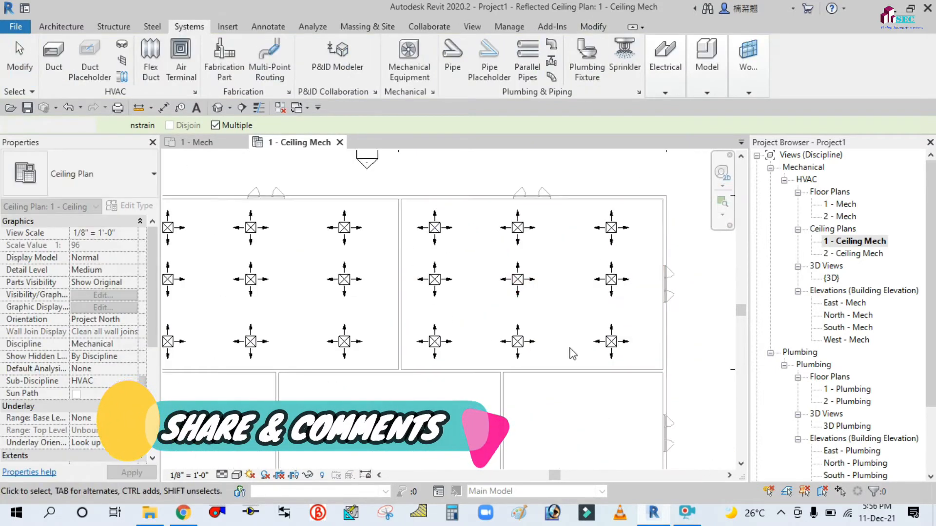
scroll(403, 243, down, 2)
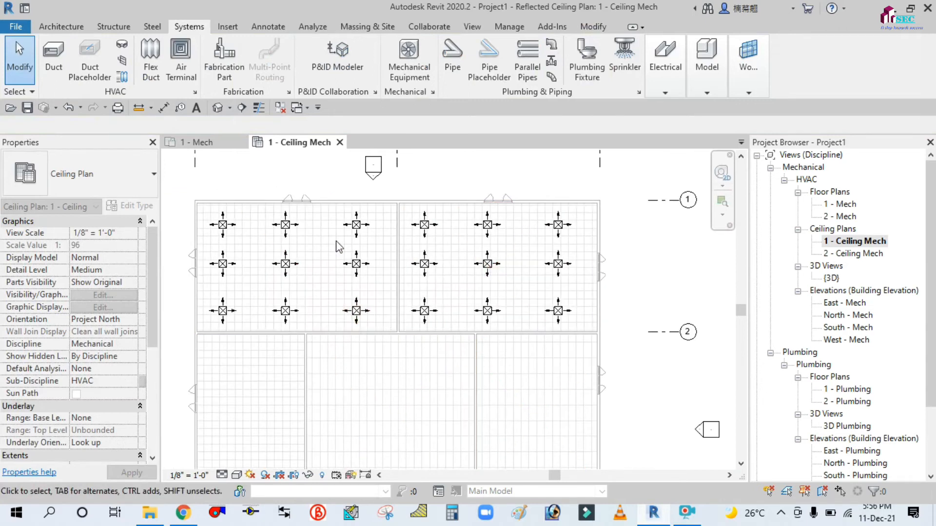
scroll(336, 242, down, 2)
scroll(267, 383, up, 3)
scroll(339, 297, down, 2)
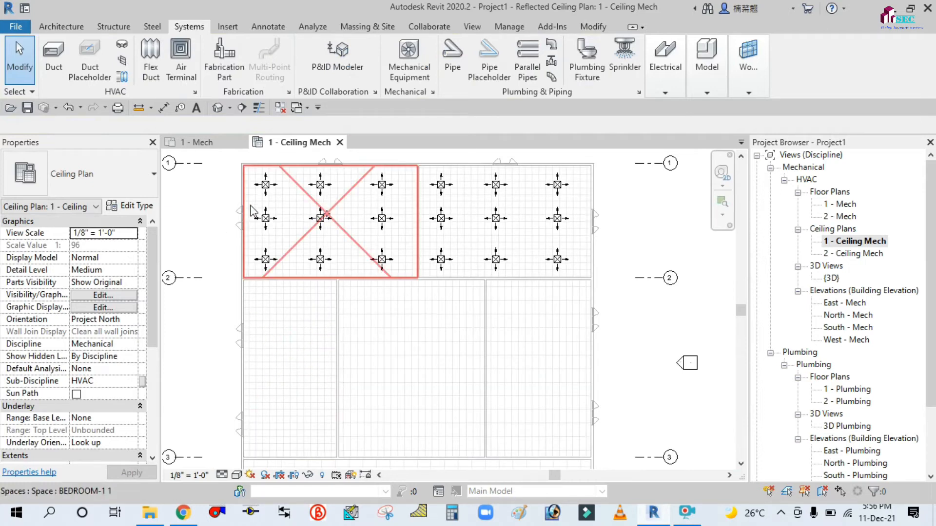
click(265, 259)
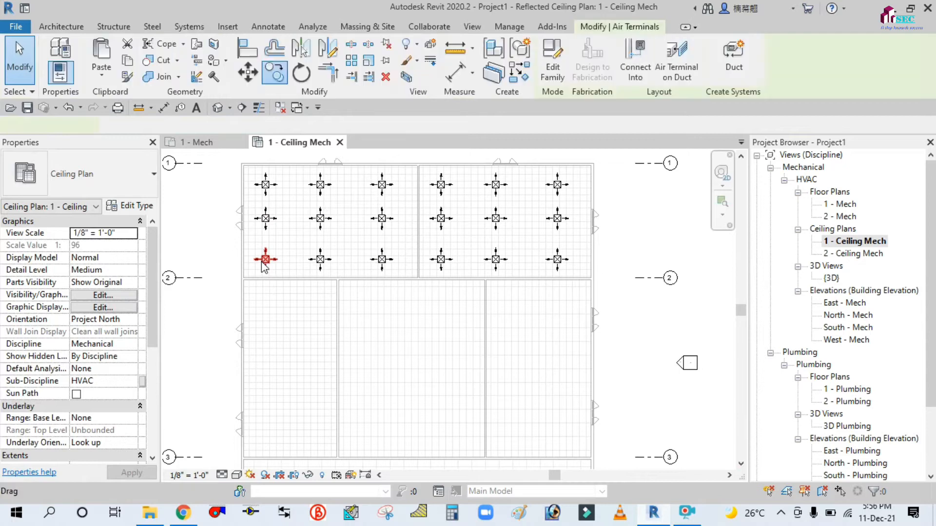
click(280, 78)
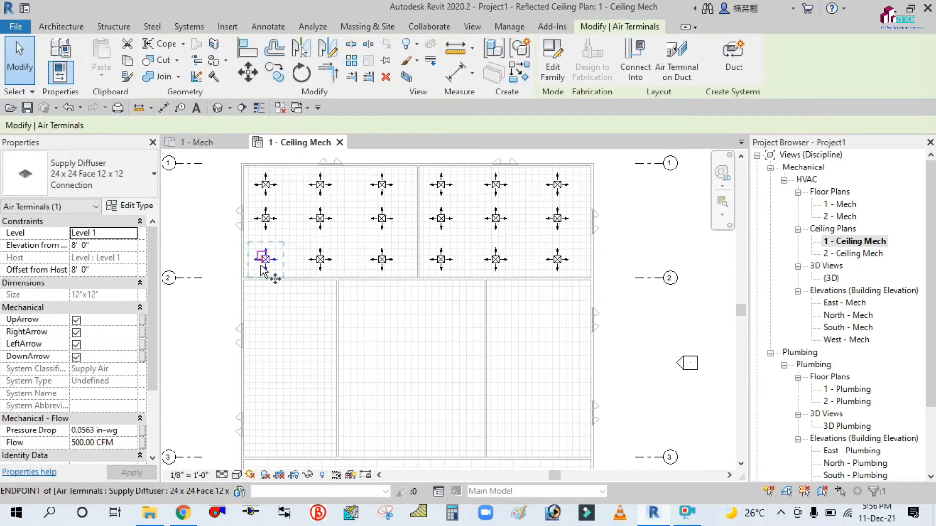
scroll(262, 273, up, 2)
click(267, 250)
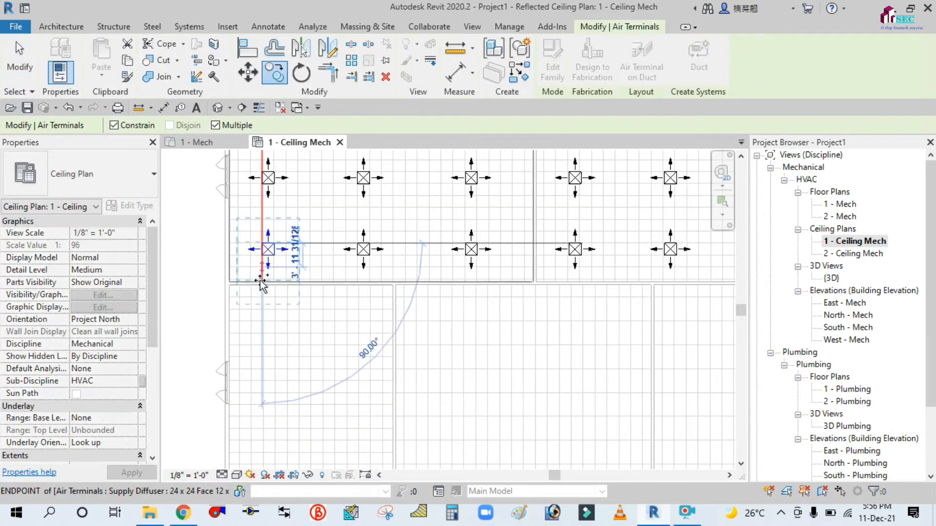
scroll(263, 327, up, 2)
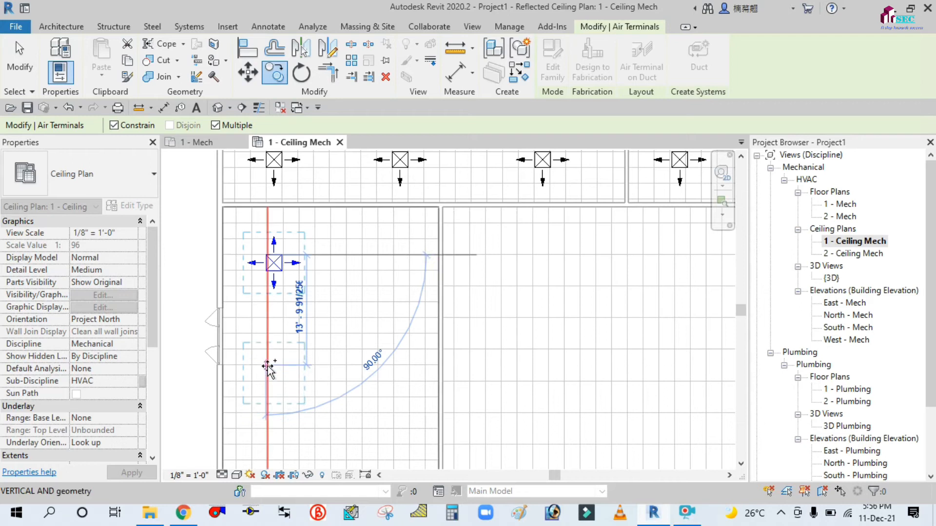
click(266, 365)
scroll(271, 322, down, 3)
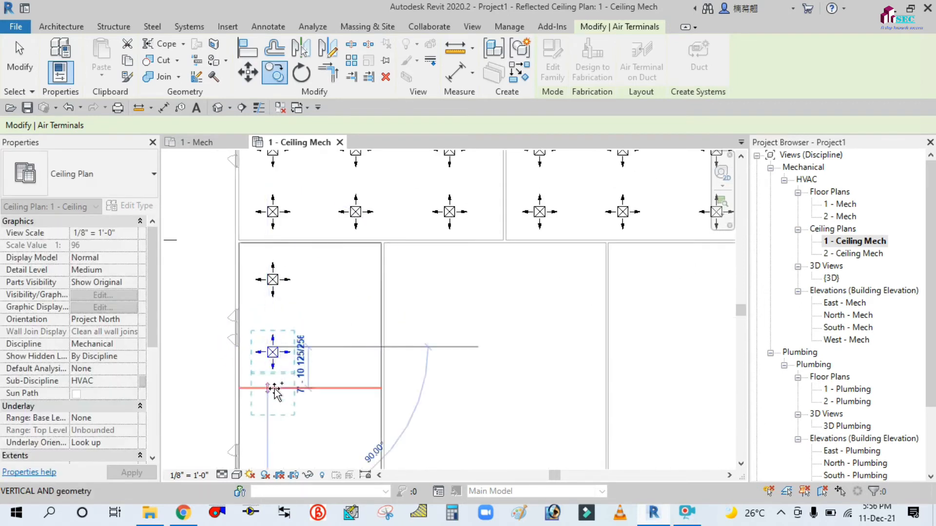
scroll(289, 302, up, 5)
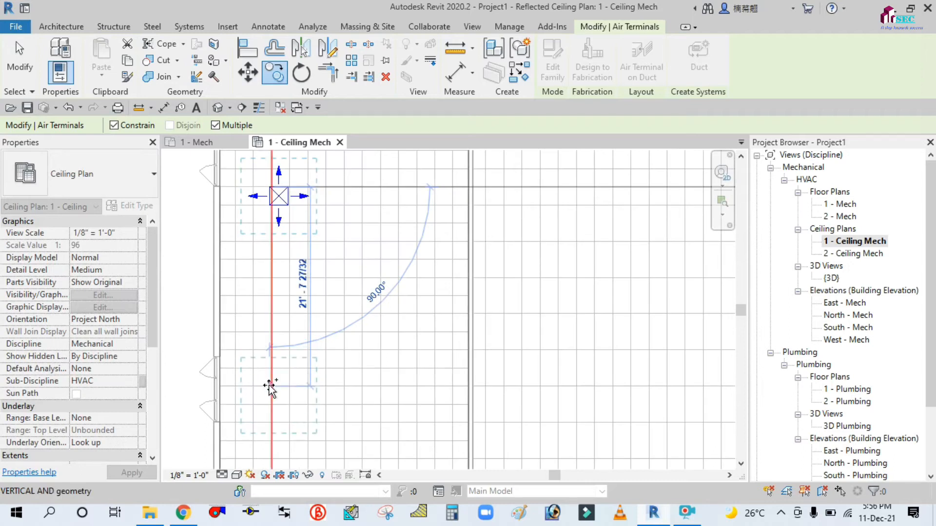
click(292, 376)
- Place three more diffuser copies as a second column in the living room, level with the three in the first column
scroll(283, 356, down, 3)
scroll(336, 351, up, 2)
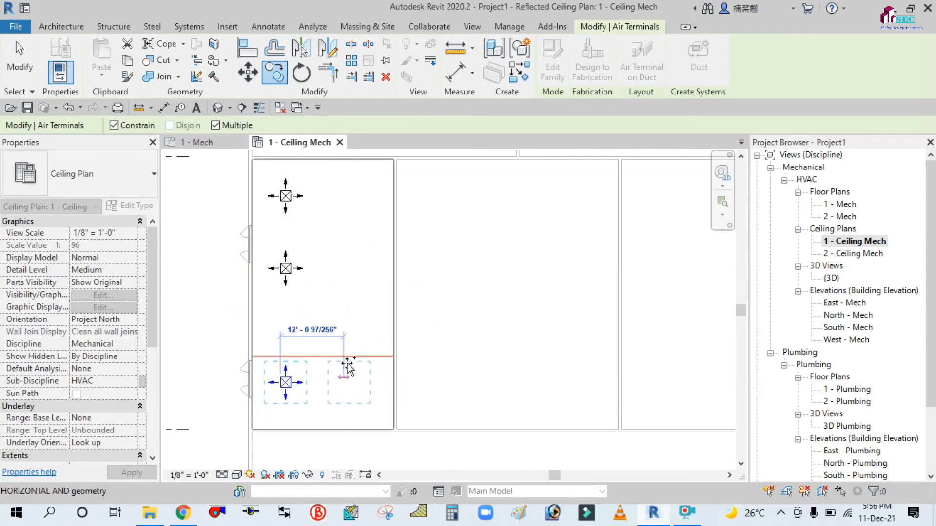
click(354, 378)
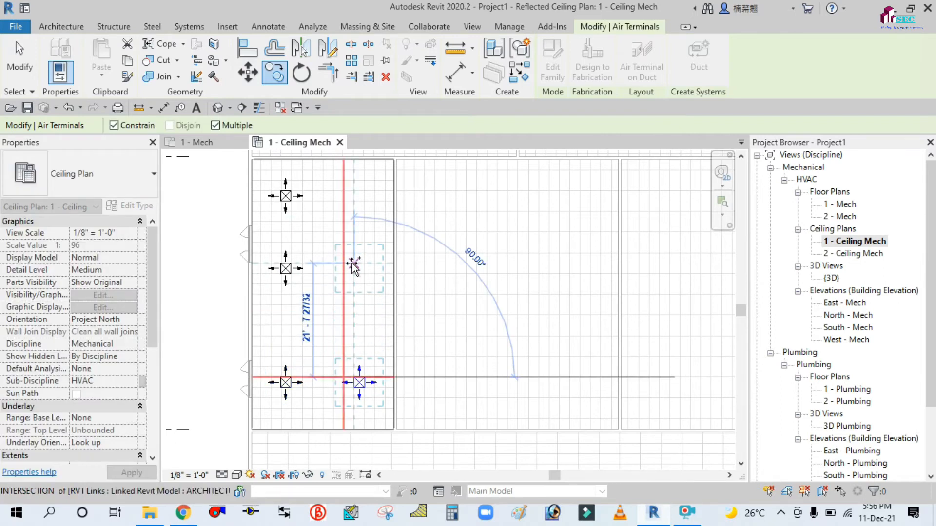
click(355, 266)
click(355, 194)
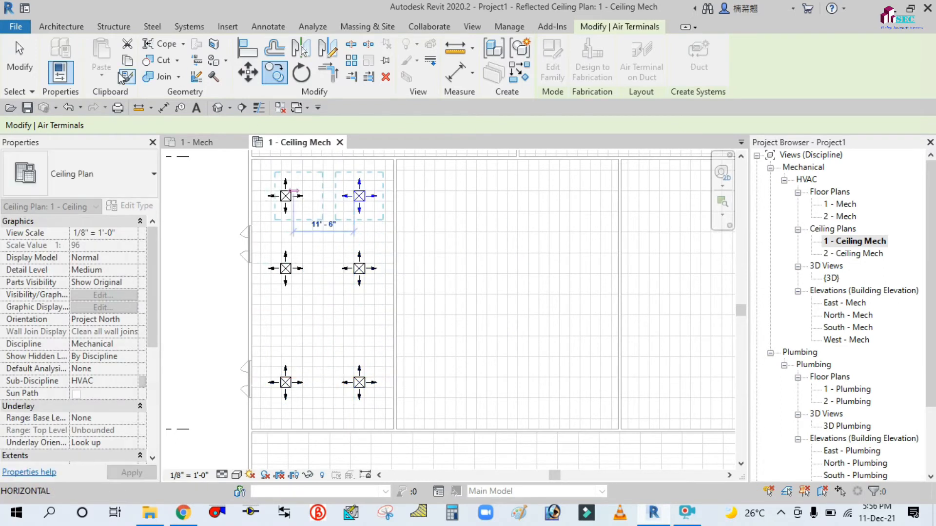
key(Escape)
key(Escape)
- Copy the living room's upper-right diffuser three times into the middle room, forming a level row spaced about 13'-9" near its upper wall
scroll(287, 316, down, 3)
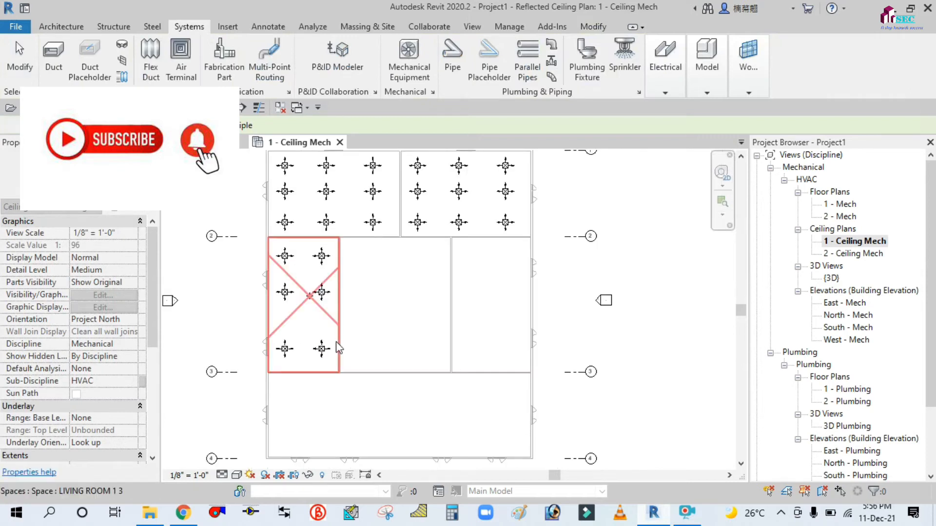
scroll(339, 349, down, 1)
scroll(351, 300, up, 1)
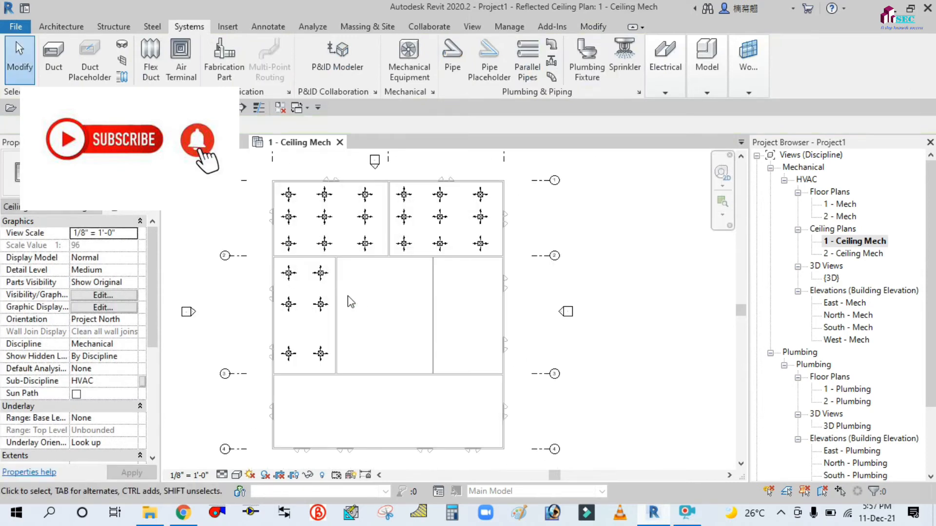
scroll(280, 312, up, 2)
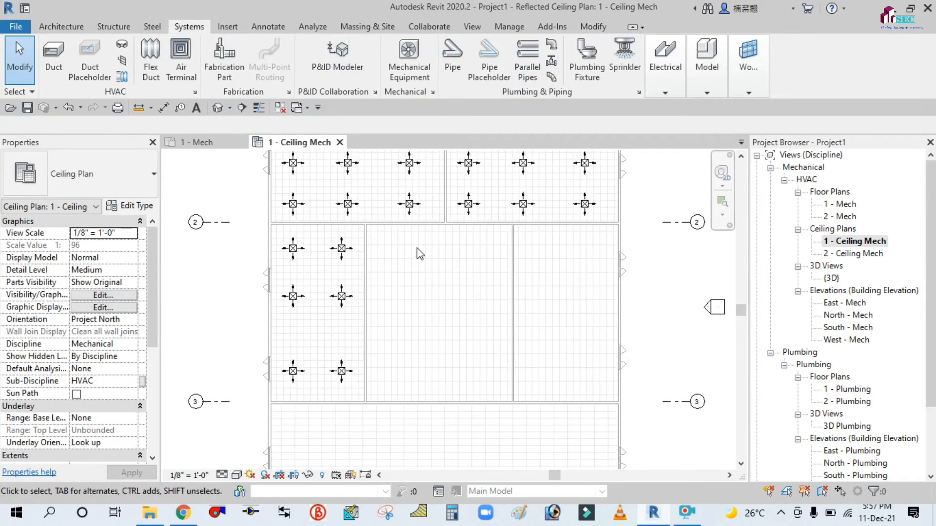
scroll(435, 232, up, 1)
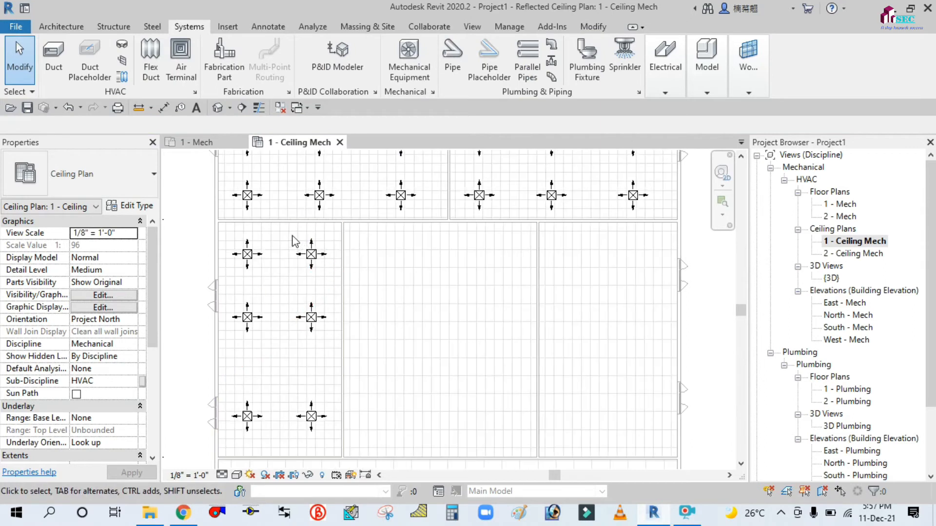
click(326, 272)
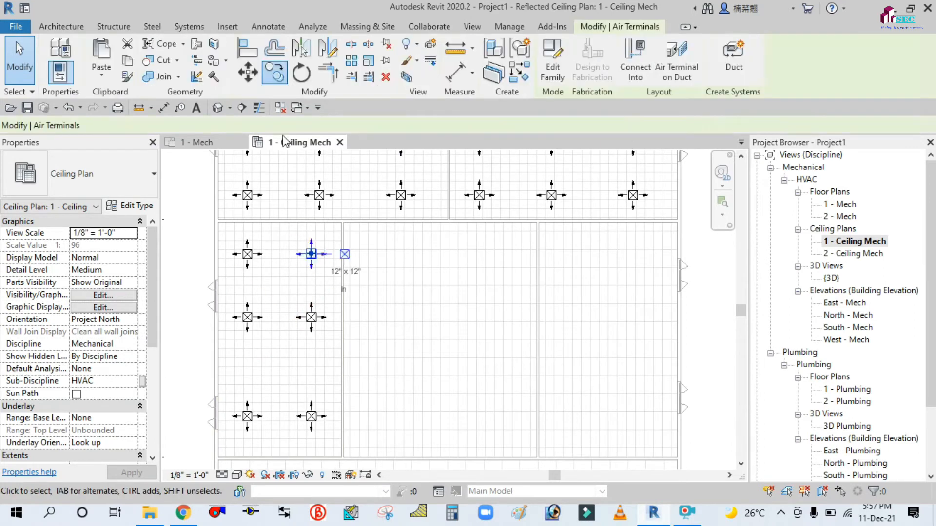
key(c)
key(o)
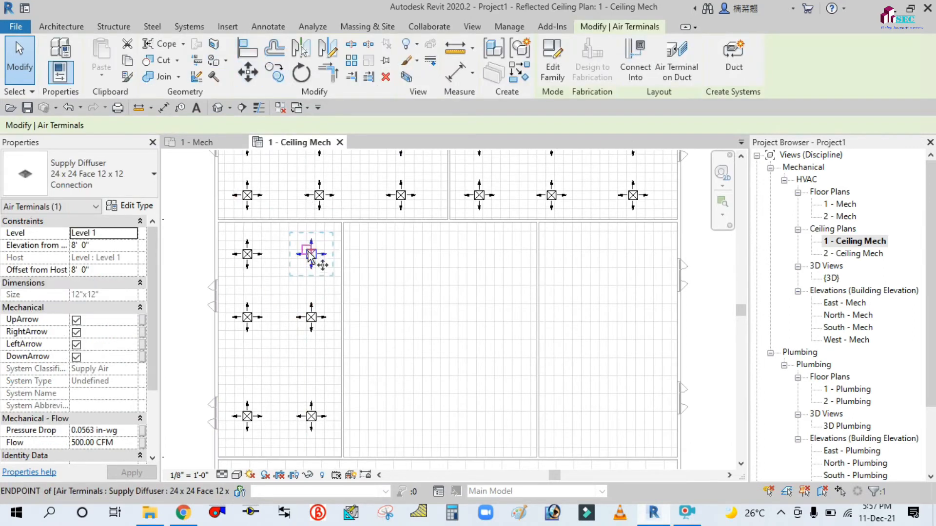
click(311, 254)
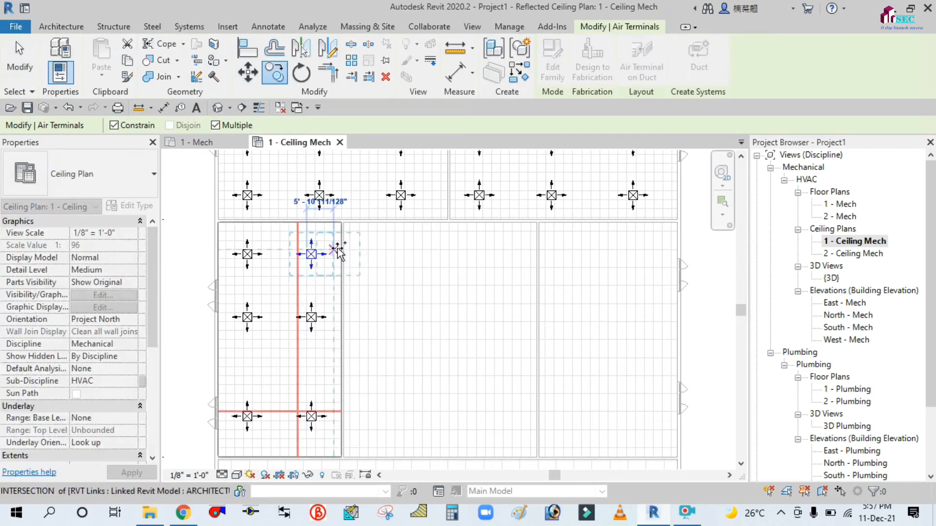
click(376, 249)
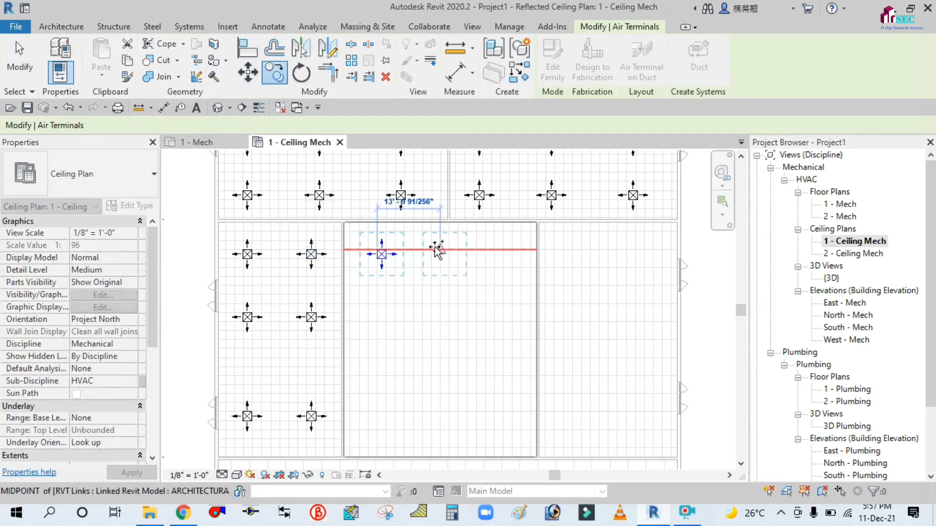
click(439, 249)
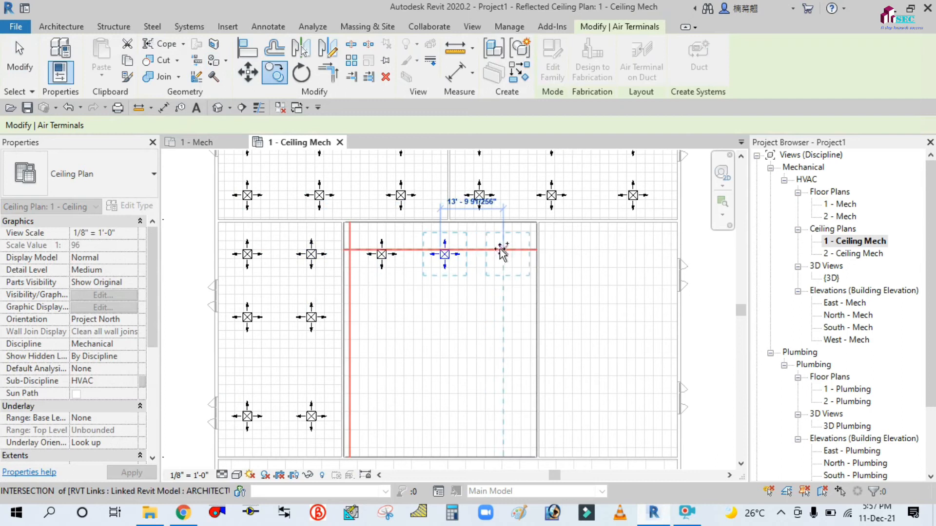
click(503, 249)
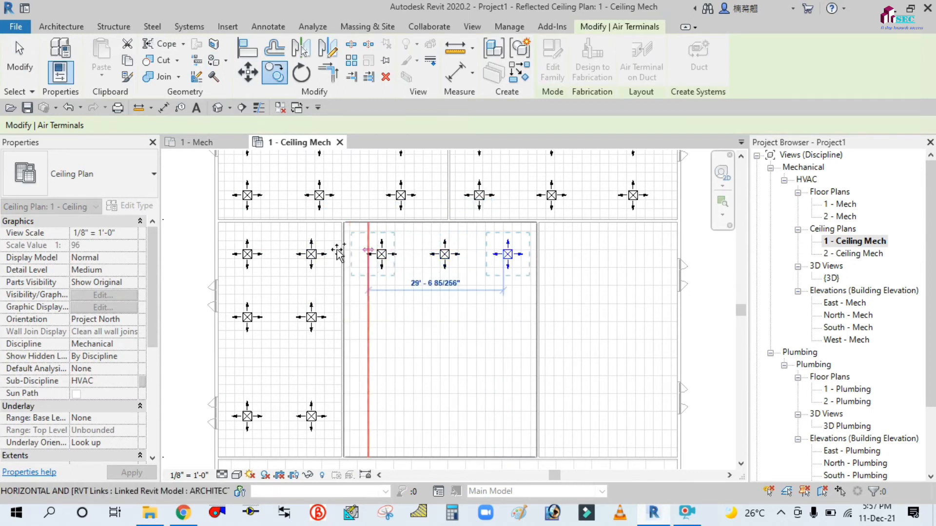
click(21, 61)
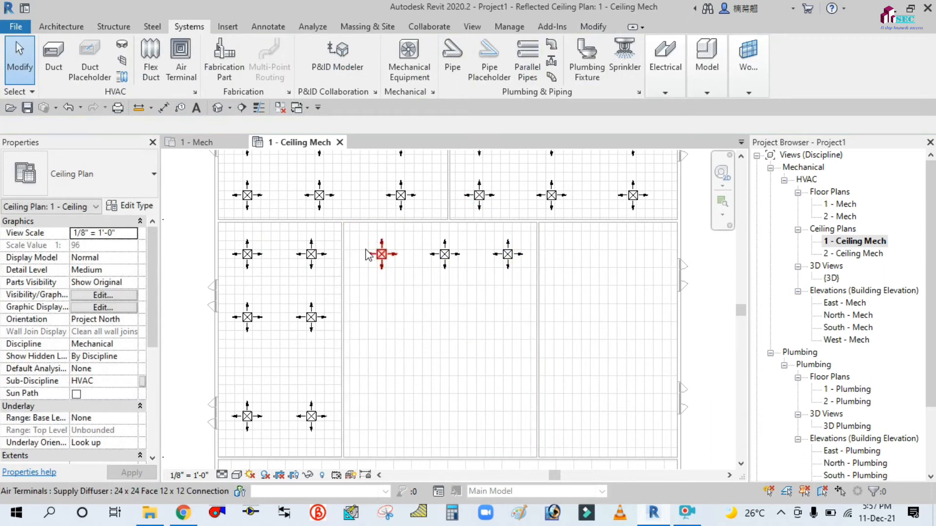
- Copy the middle room's row of three diffusers straight down three times at about 11'-10" spacing, forming four rows
scroll(369, 255, up, 2)
drag(354, 241, 521, 282)
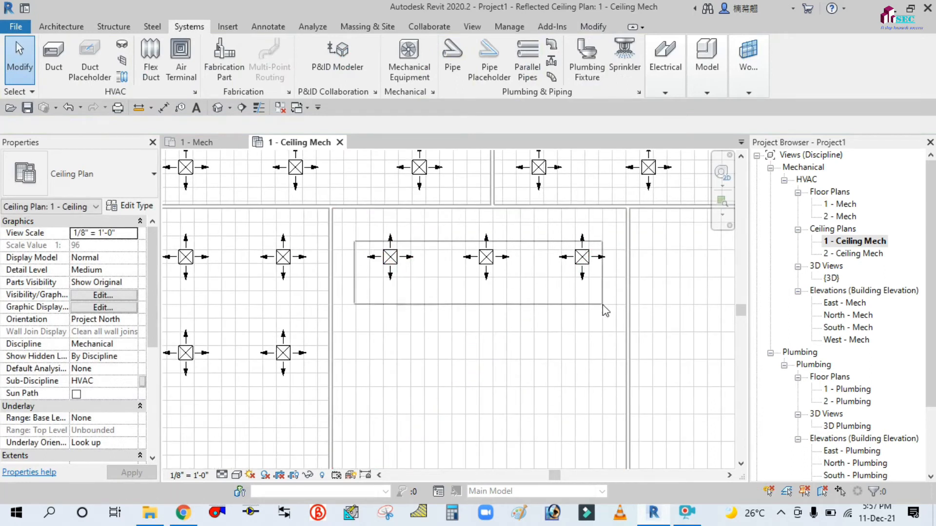
drag(605, 311, 605, 312)
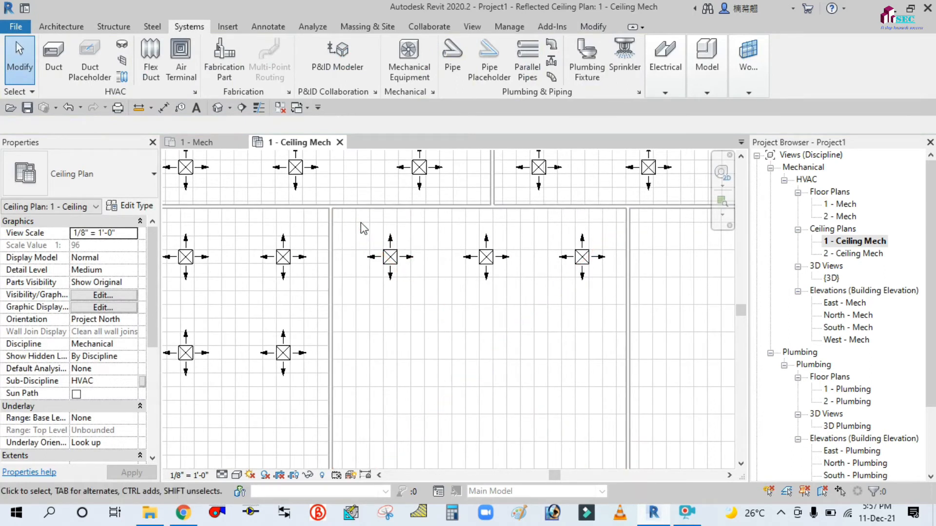
drag(364, 223, 610, 293)
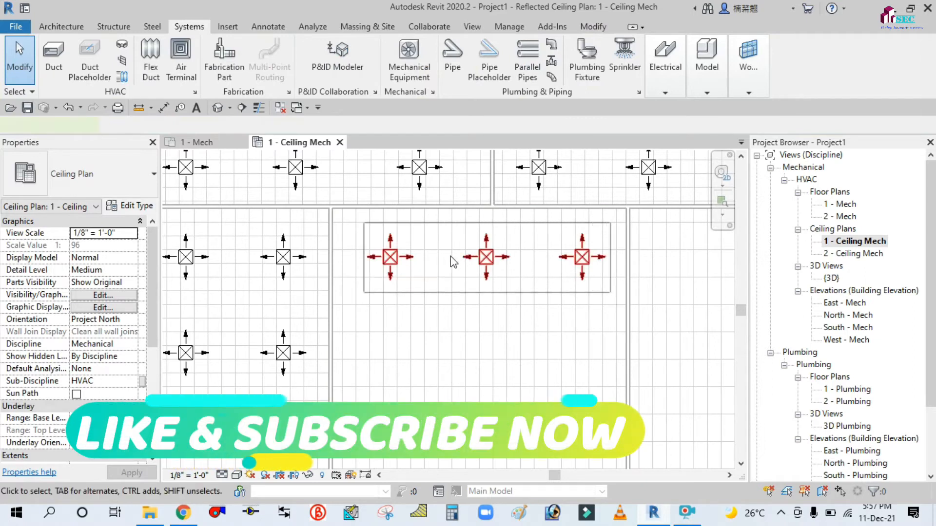
click(453, 262)
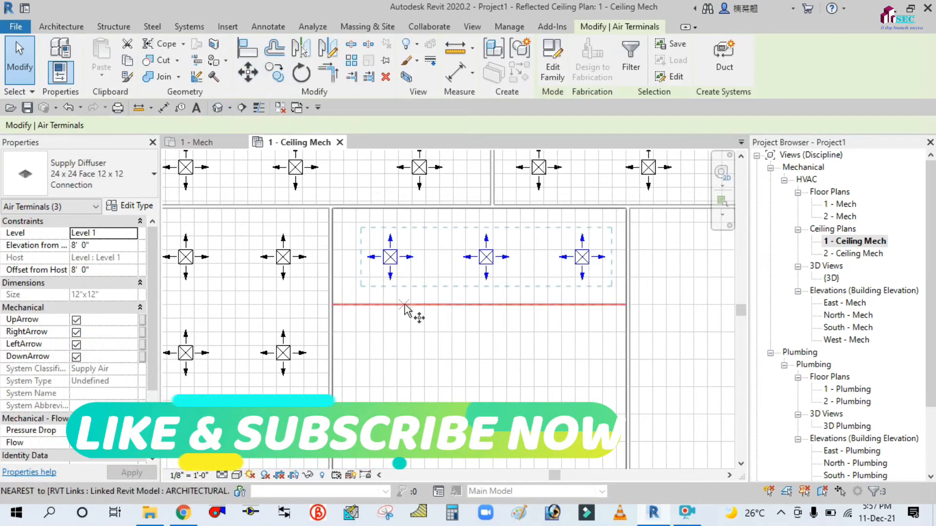
key(c)
key(o)
click(383, 249)
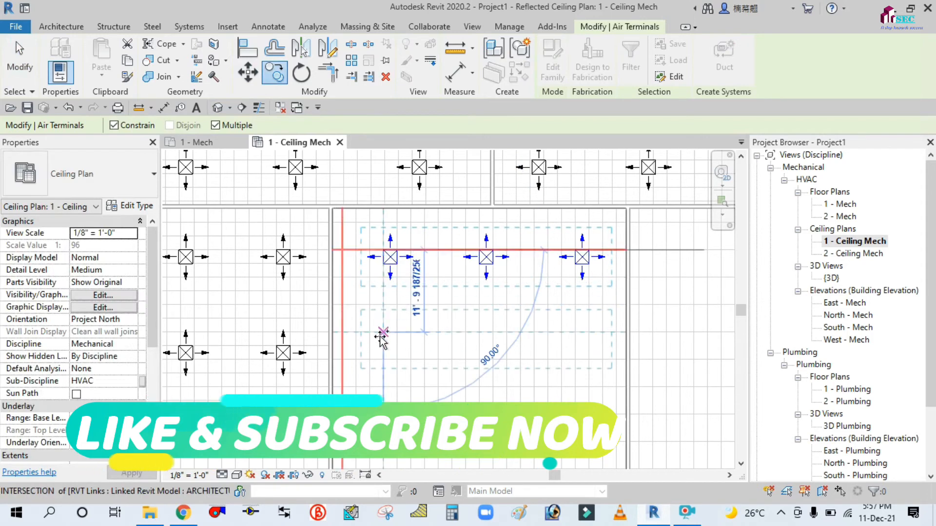
click(382, 400)
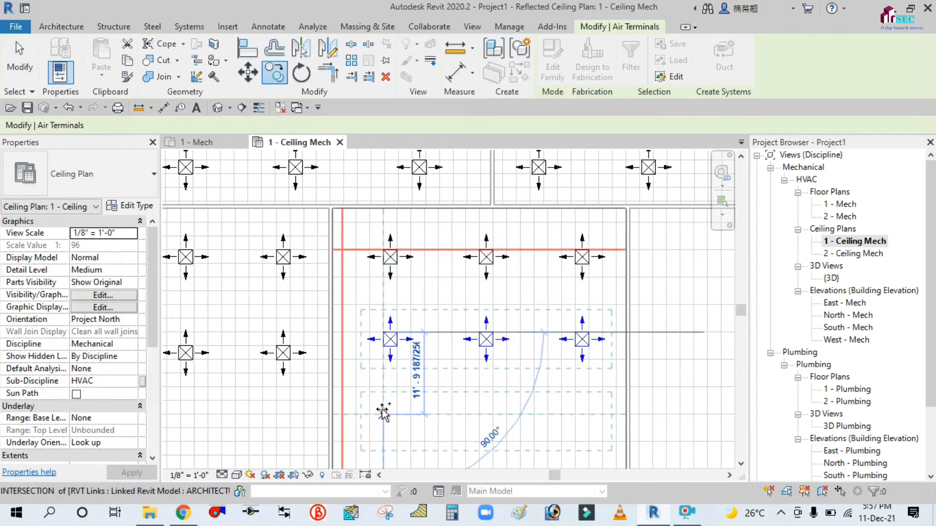
click(383, 415)
scroll(383, 256, down, 2)
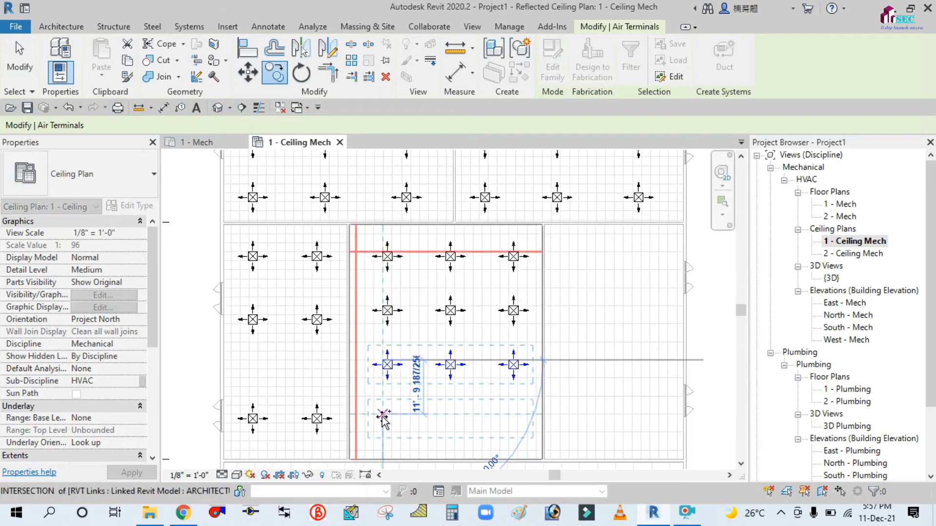
click(384, 415)
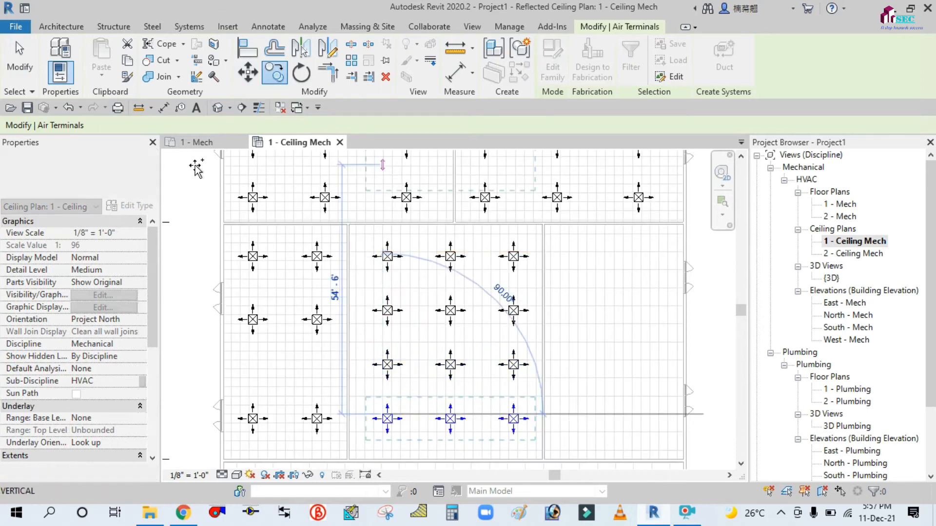
click(24, 66)
- Copy the middle room's right-hand column of four diffusers horizontally into the right room twice, about 17' and then another 15'-9" across
scroll(354, 213, down, 2)
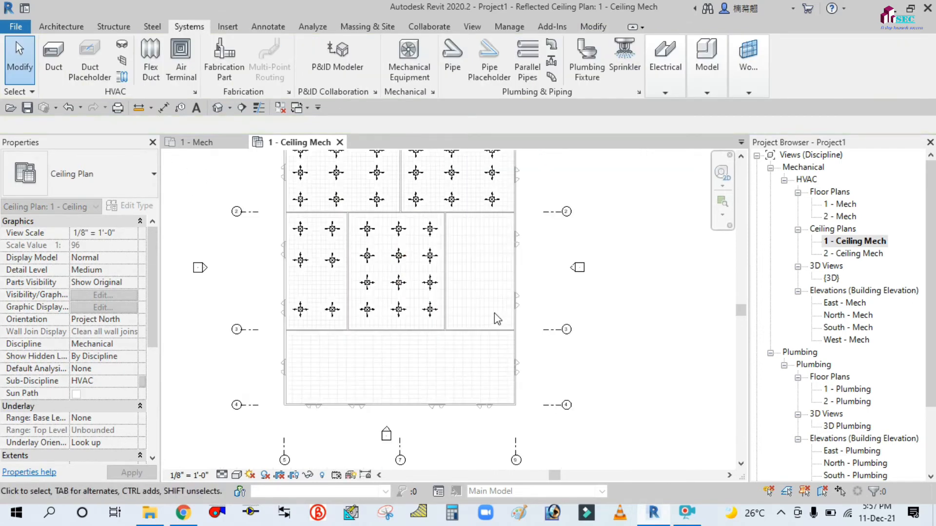
scroll(487, 260, up, 1)
scroll(457, 216, up, 1)
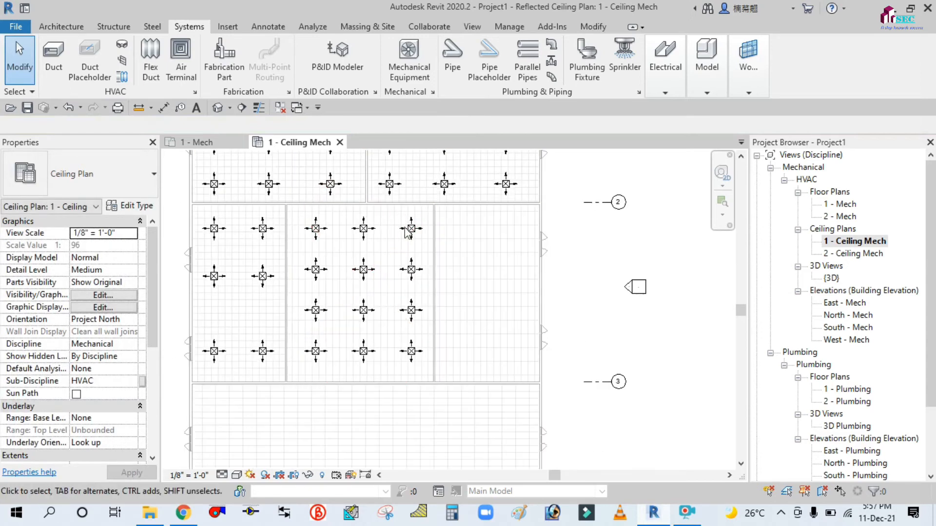
drag(395, 211, 438, 368)
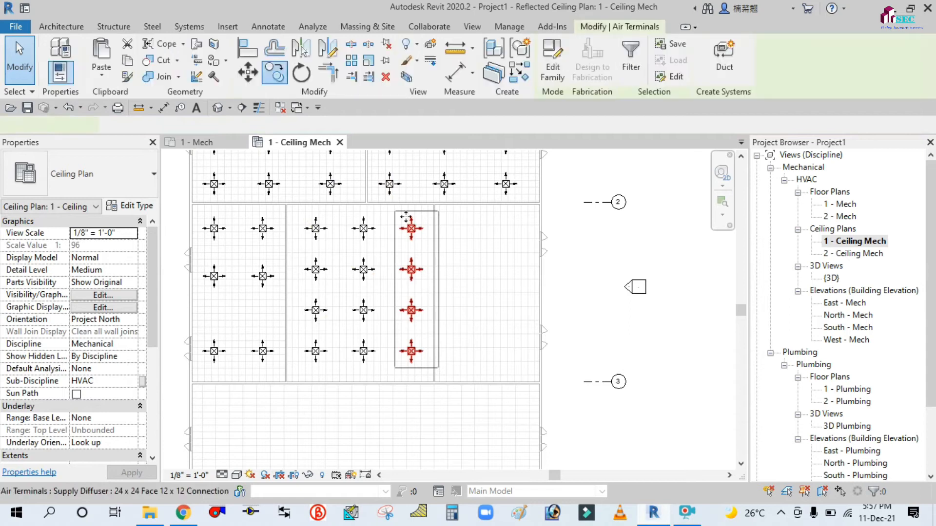
click(277, 74)
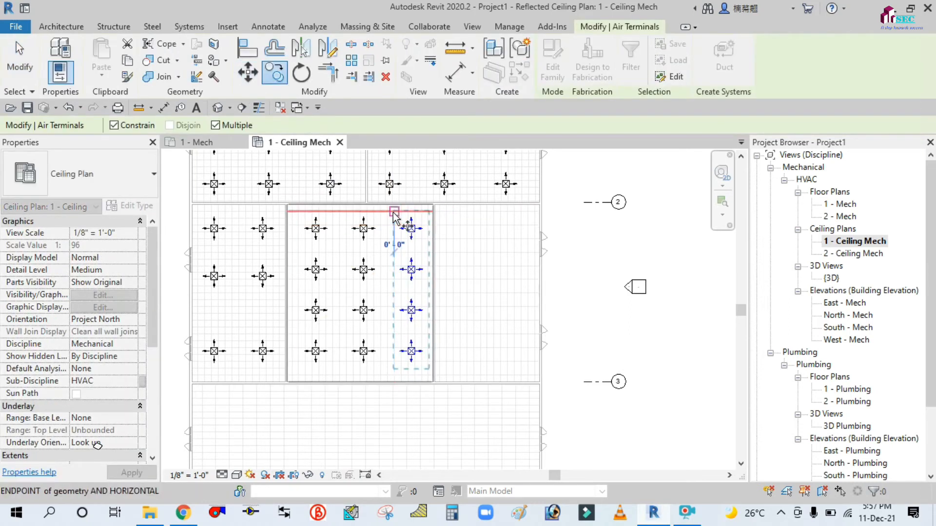
click(394, 205)
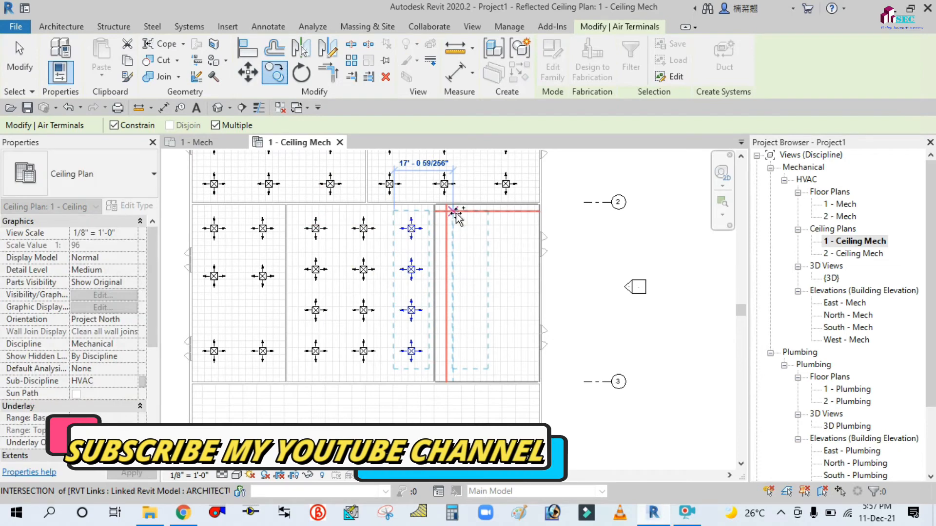
click(454, 211)
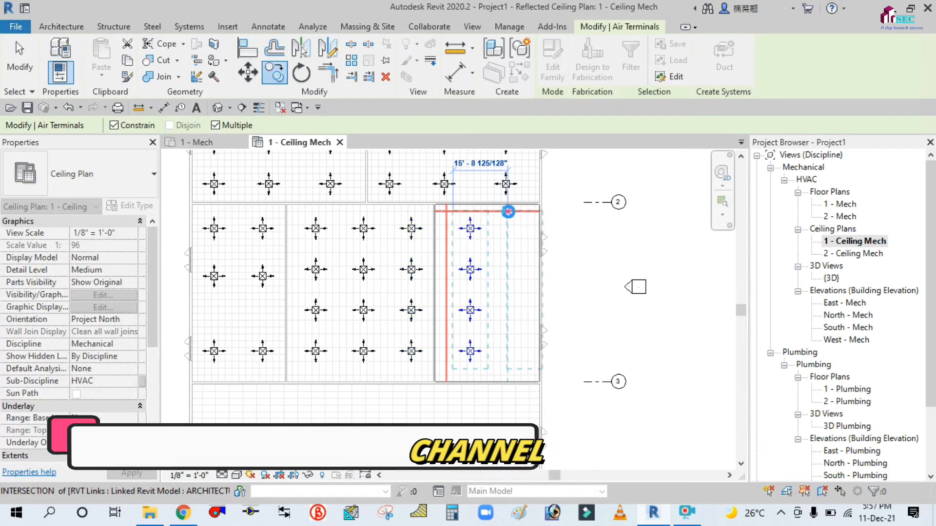
click(509, 211)
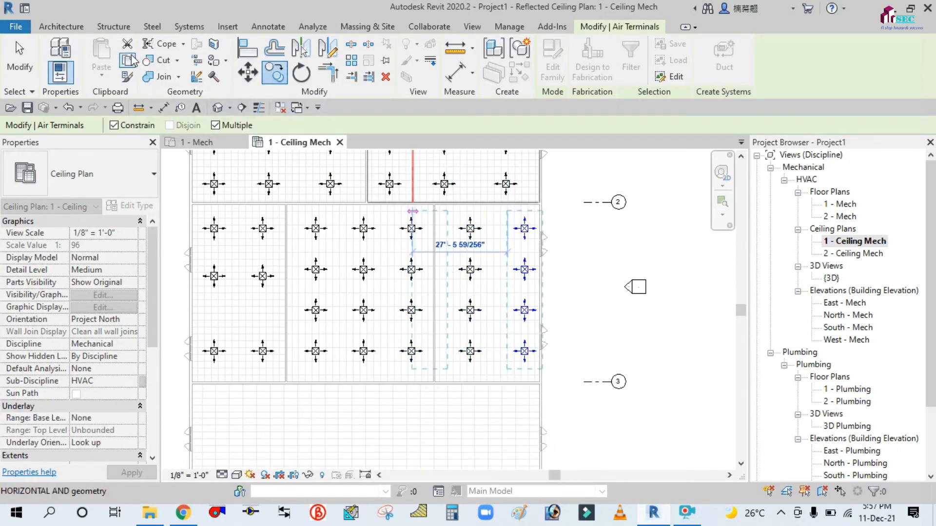
click(19, 62)
- Copy the lowest row of seven diffusers across the three middle-level rooms straight down twice, forming two rows in the wide bottom room
scroll(307, 245, down, 2)
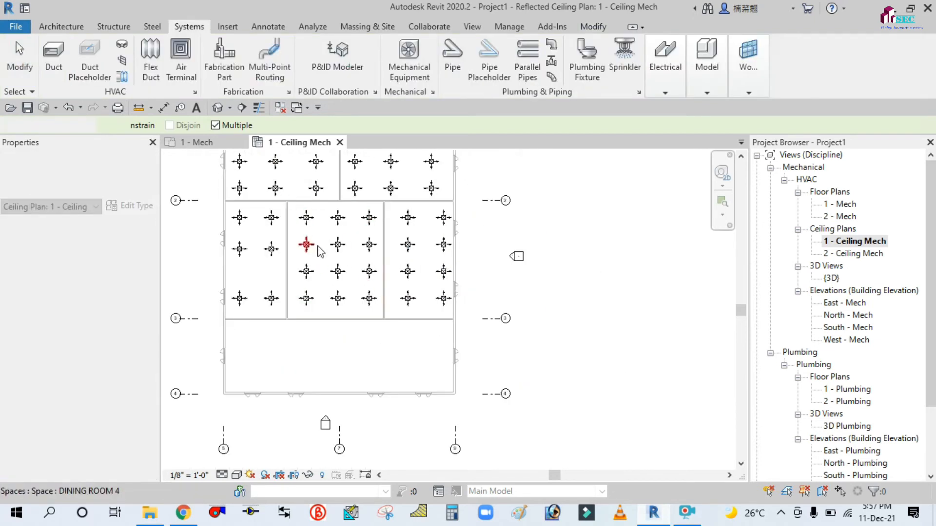
scroll(284, 315, up, 1)
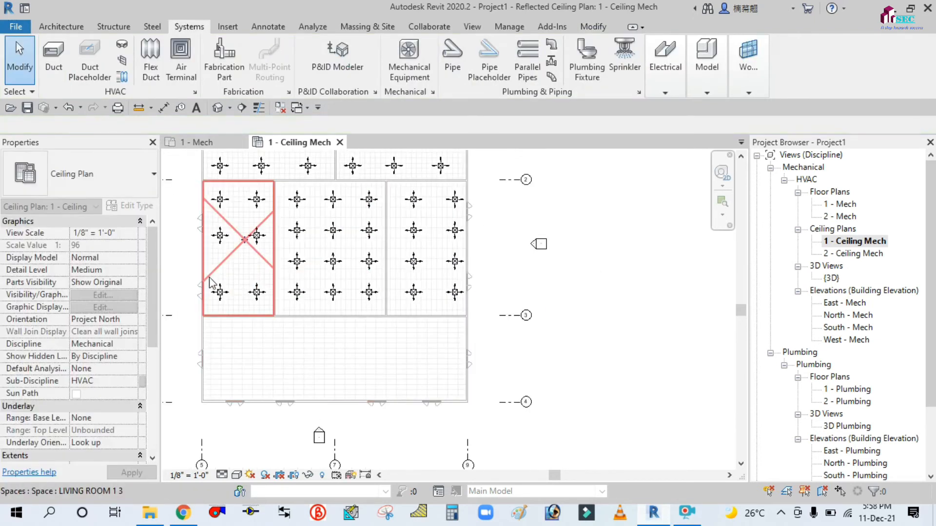
scroll(215, 288, up, 2)
drag(210, 279, 308, 309)
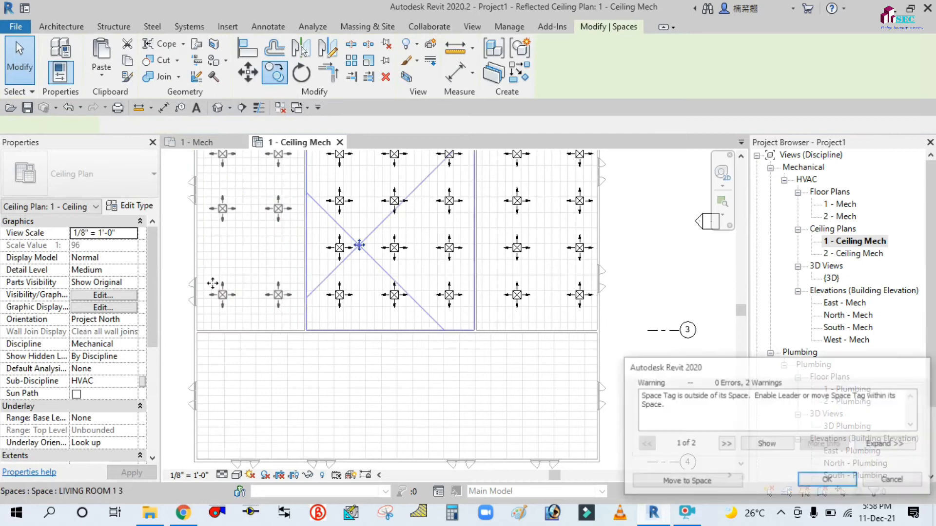
click(882, 478)
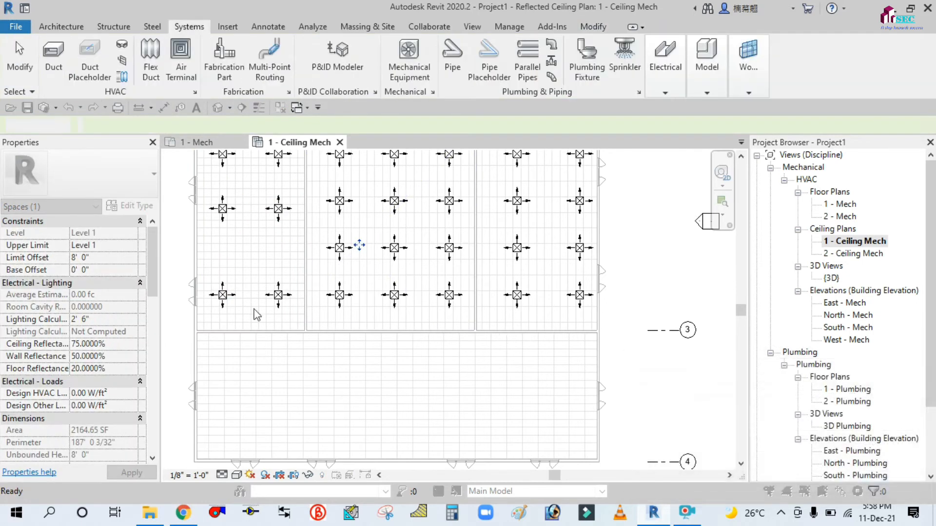
drag(183, 265, 593, 359)
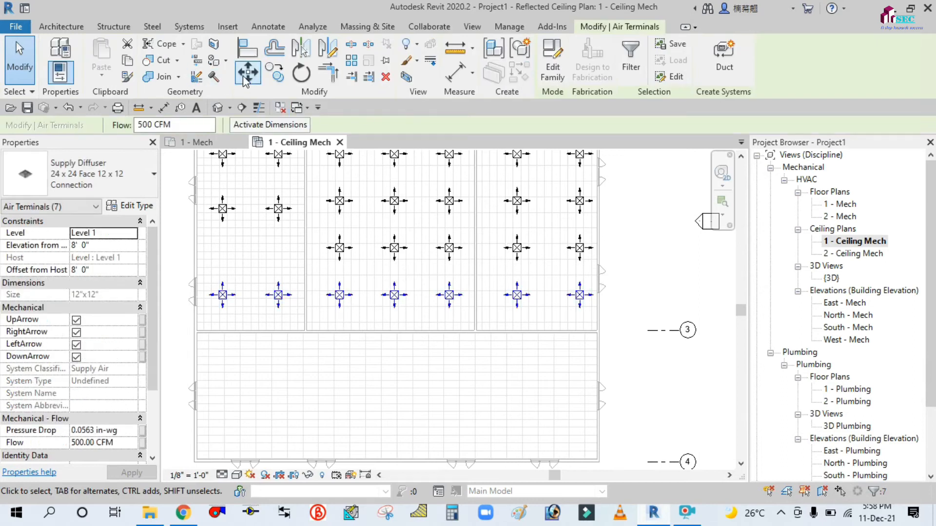
click(278, 75)
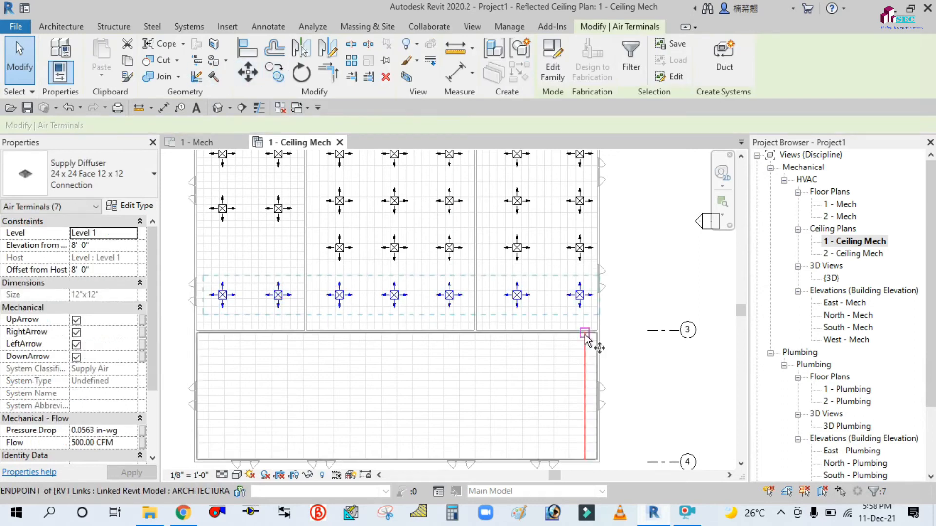
click(545, 292)
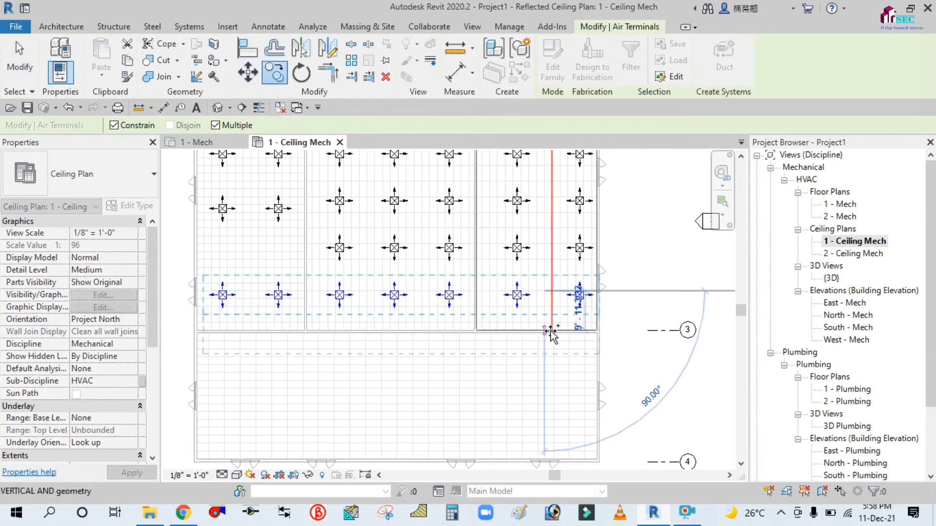
click(546, 357)
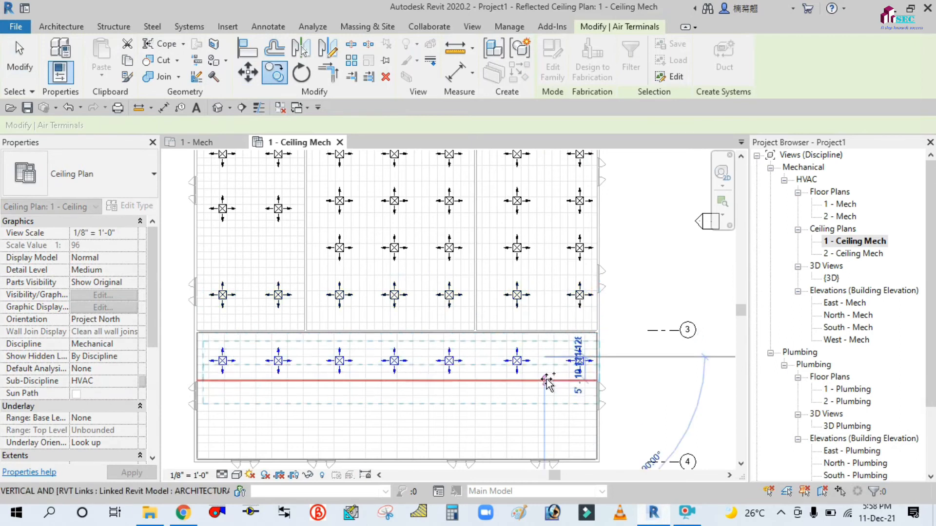
click(546, 413)
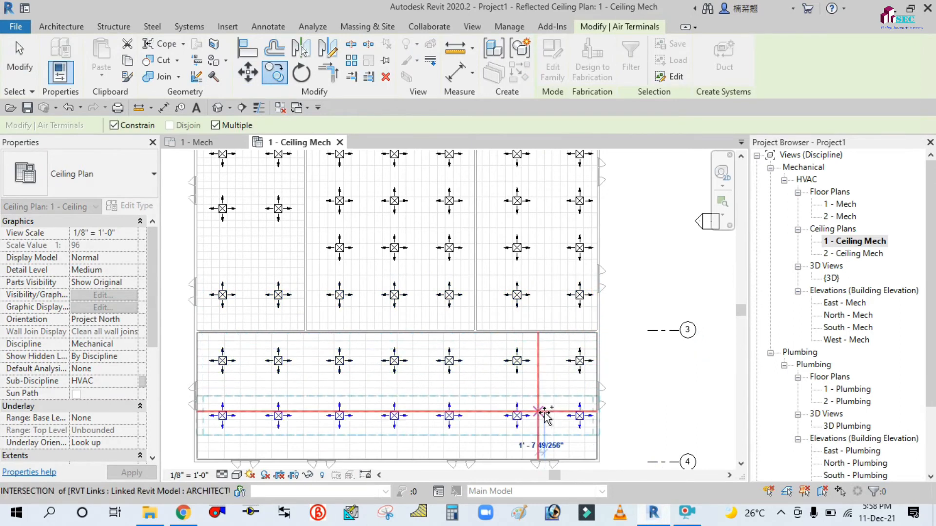
- End the diffuser copying on the ceiling plan and open the {3D} view of the mechanical model
click(19, 51)
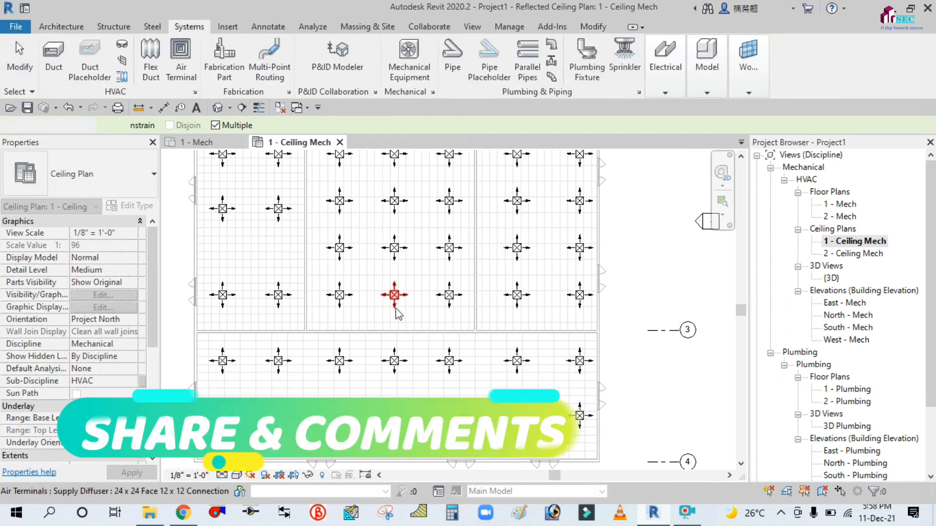
scroll(399, 313, down, 2)
scroll(337, 218, up, 3)
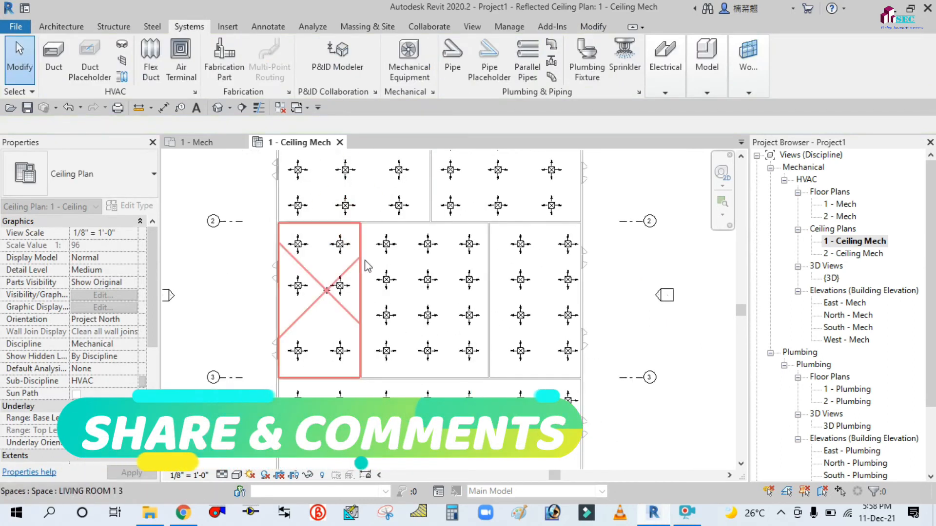
scroll(374, 272, down, 3)
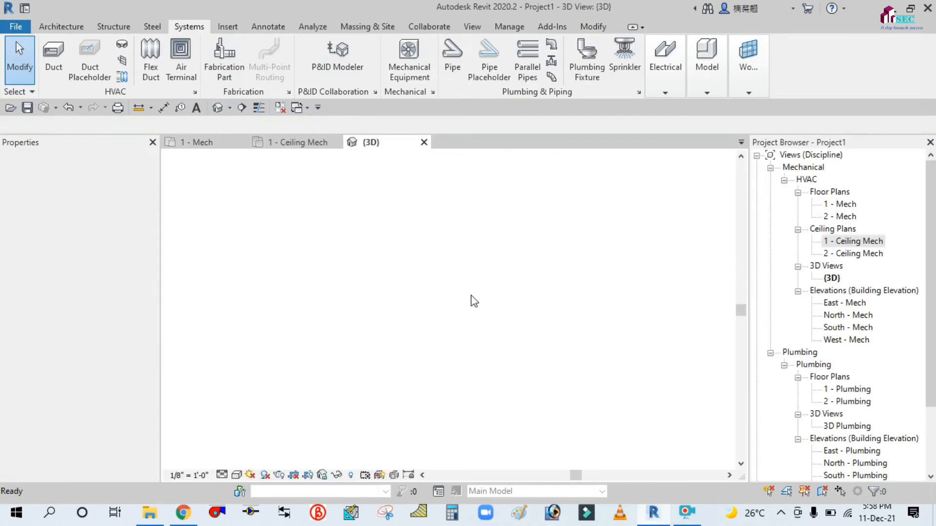
scroll(471, 337, up, 3)
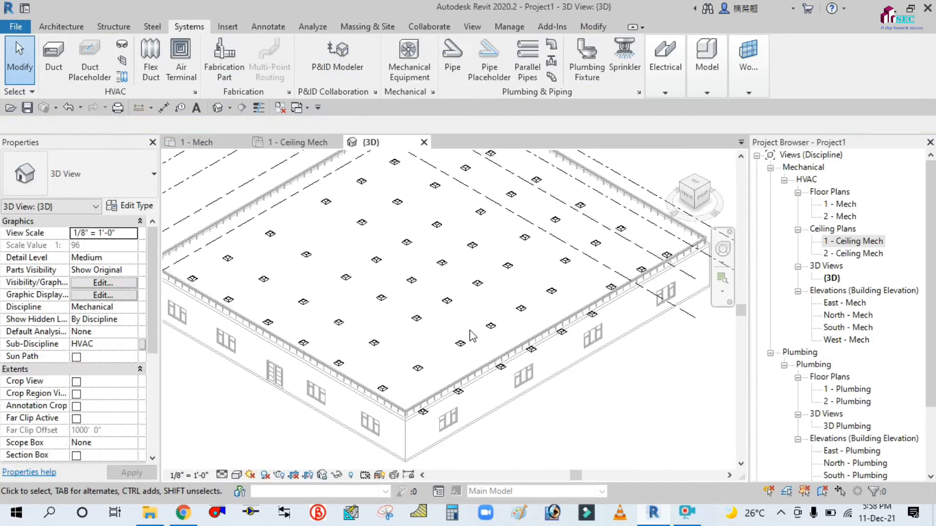
- Set the 3D view's visual style to Shaded and inspect the supply diffusers across the building
click(239, 476)
click(247, 447)
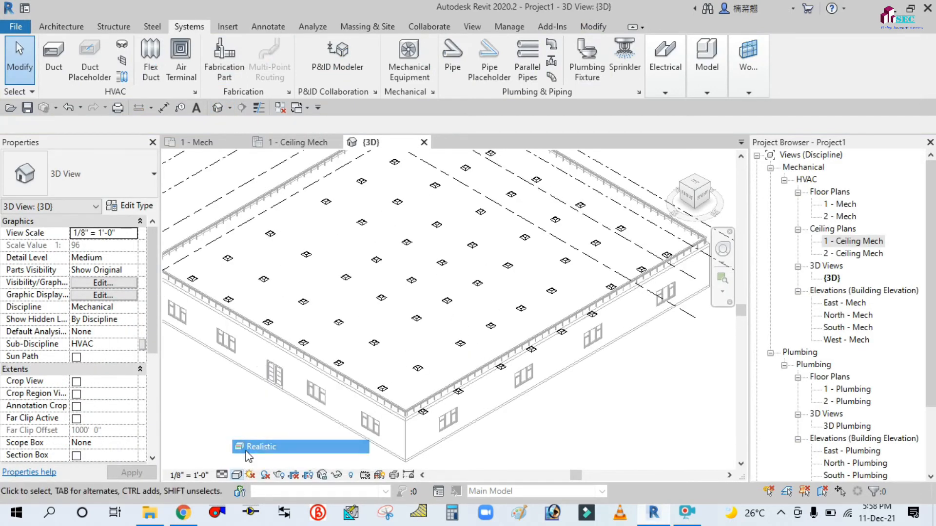
click(236, 475)
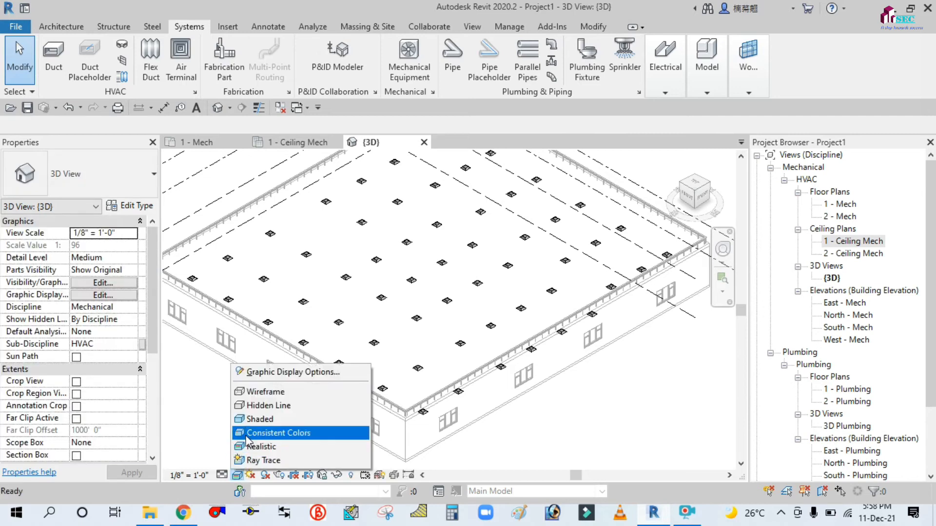
click(250, 419)
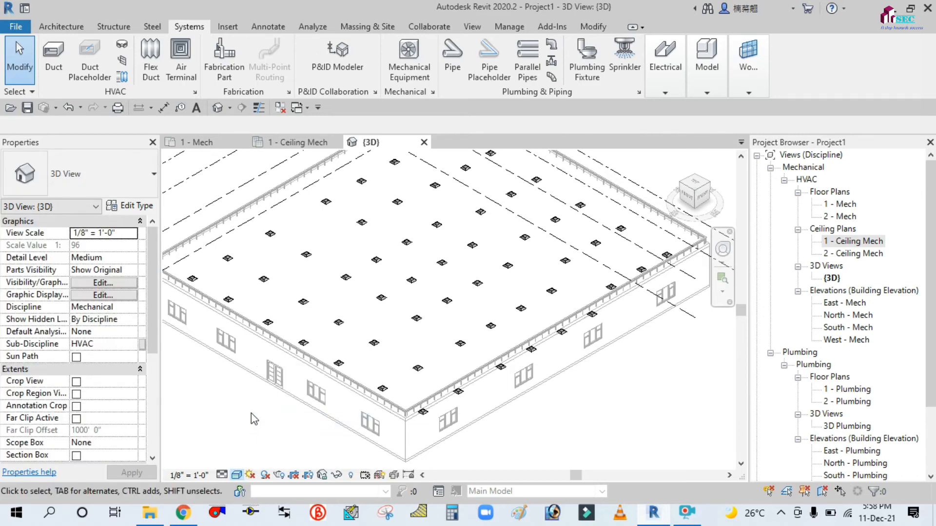
scroll(384, 321, up, 2)
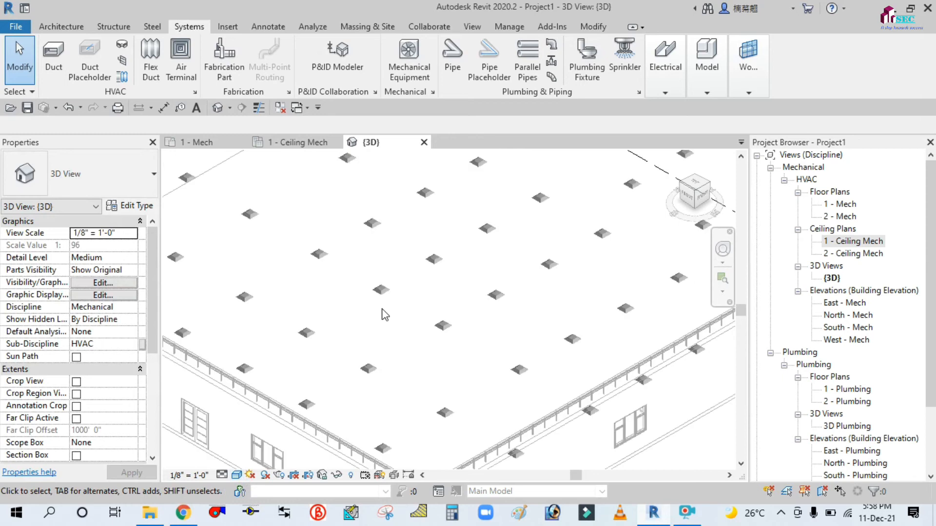
scroll(402, 267, down, 5)
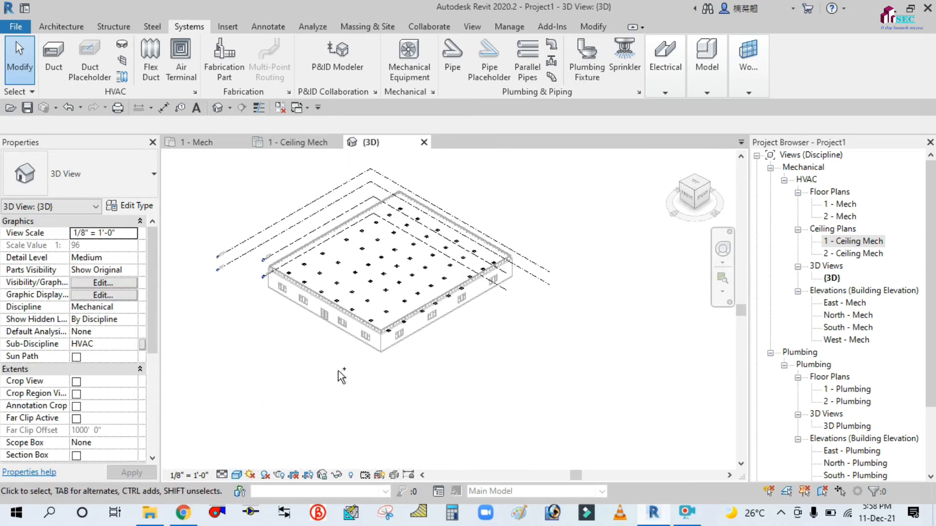
scroll(415, 243, up, 2)
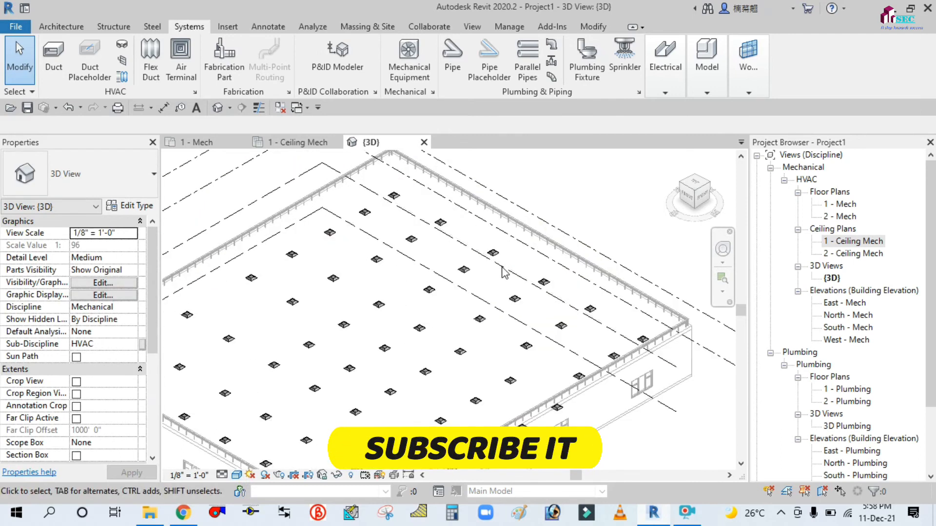
- Examine the 1 - Mech floor plan and the North - Plumbing elevation for the placed diffusers
click(831, 206)
double_click(832, 205)
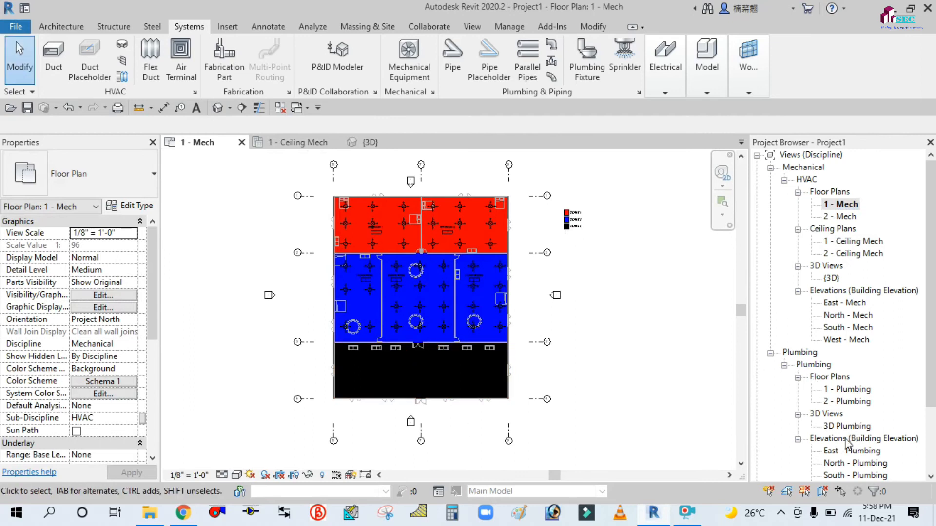
scroll(819, 342, down, 1)
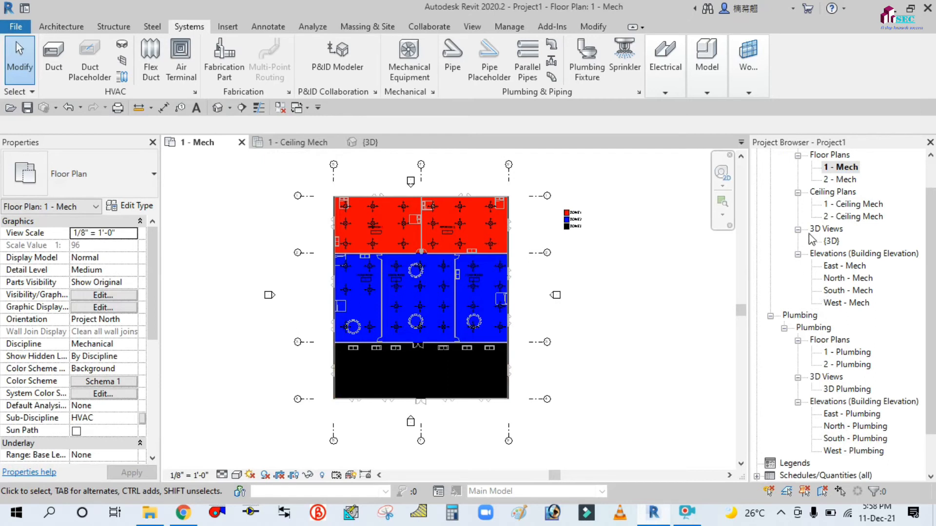
scroll(848, 271, down, 1)
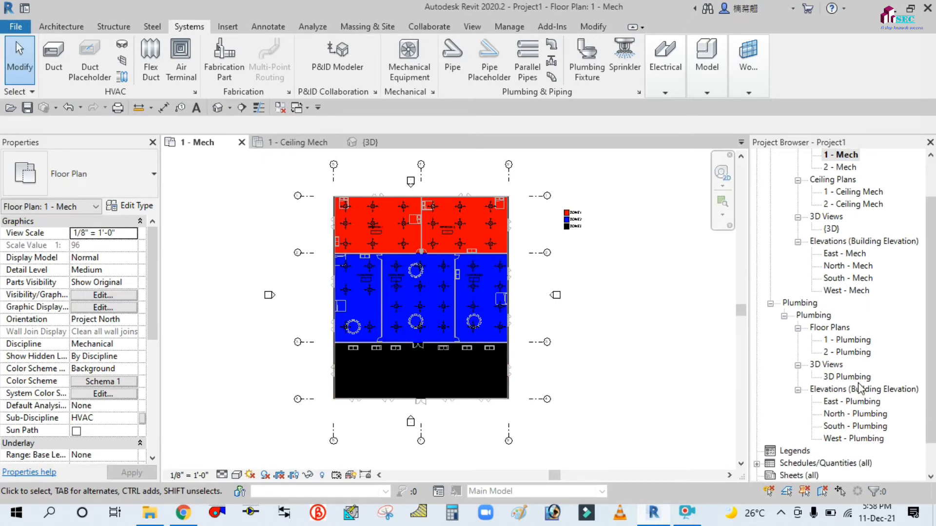
scroll(858, 410, down, 1)
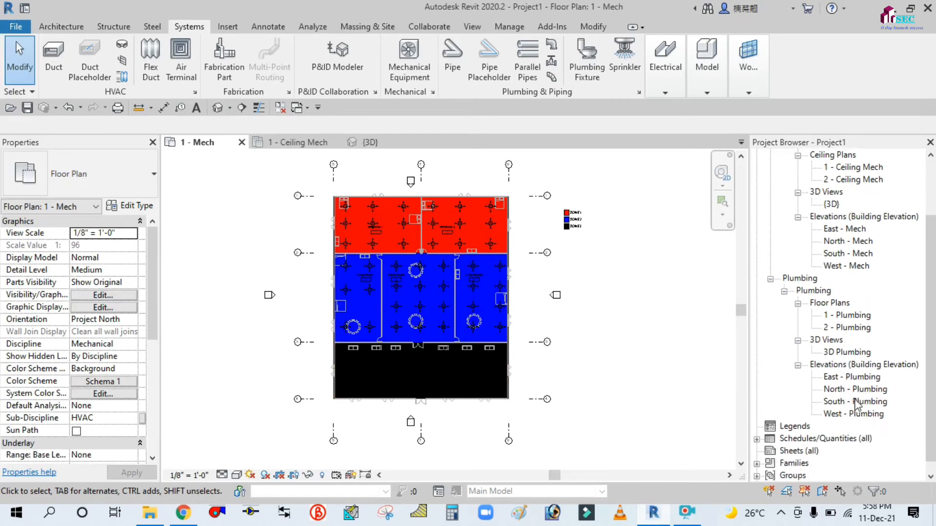
double_click(834, 378)
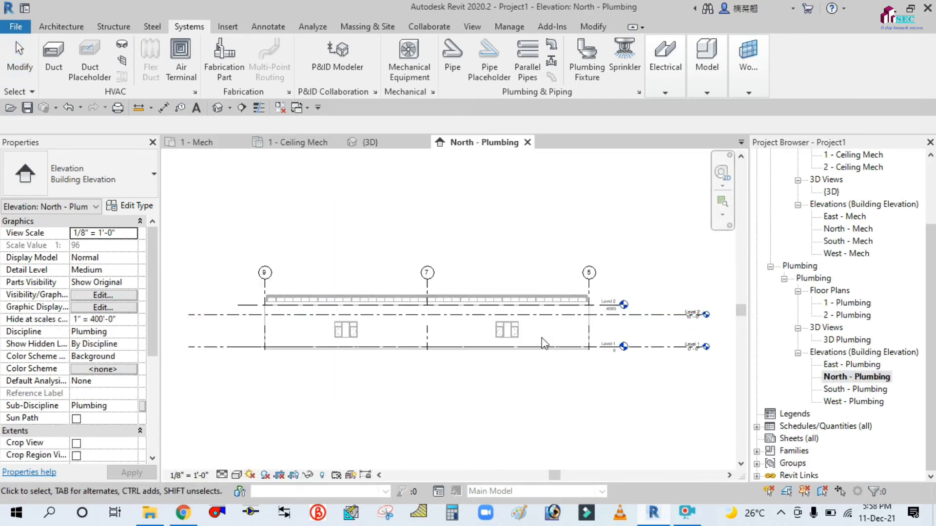
scroll(353, 322, up, 3)
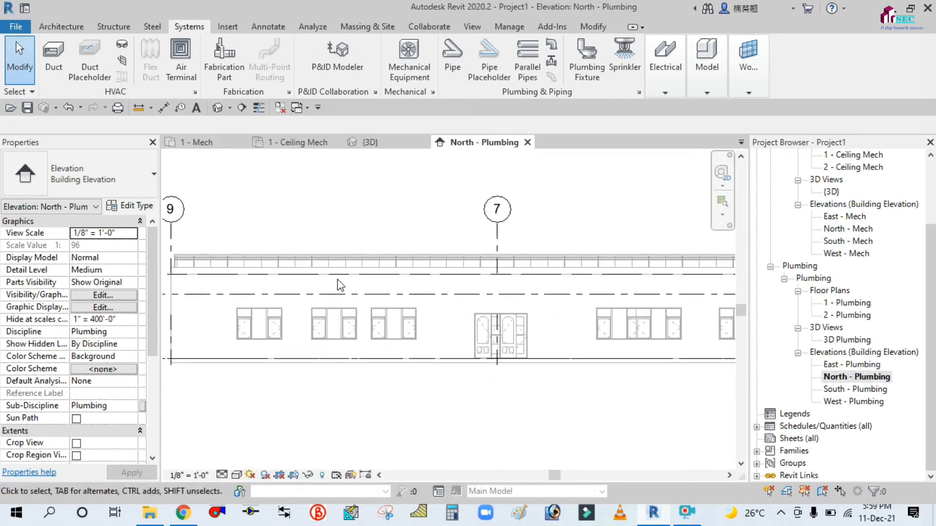
scroll(340, 284, down, 3)
scroll(848, 246, up, 2)
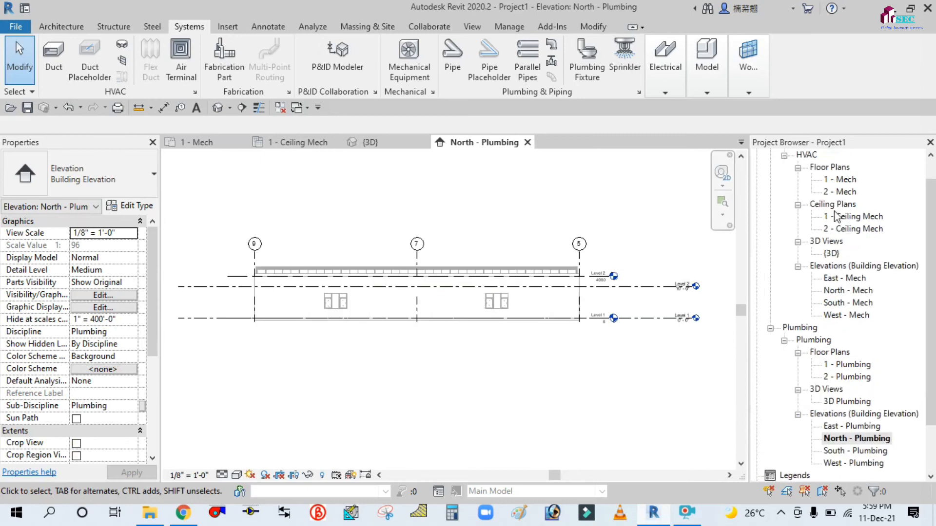
- Draw a horizontal building section on the 1 - Ceiling Mech plan across the three middle-level rooms, along their second row of diffusers
double_click(832, 180)
double_click(845, 217)
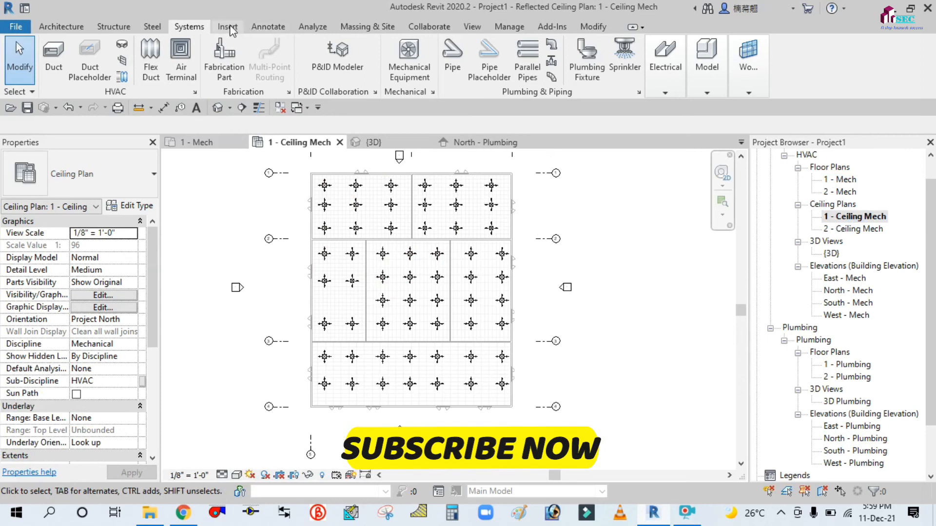
click(466, 24)
click(437, 63)
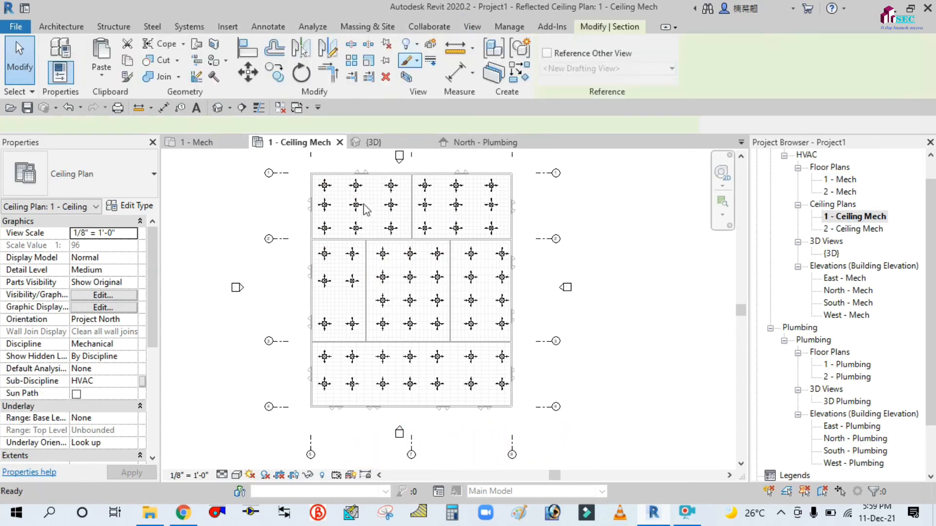
scroll(307, 287, up, 3)
scroll(308, 288, up, 3)
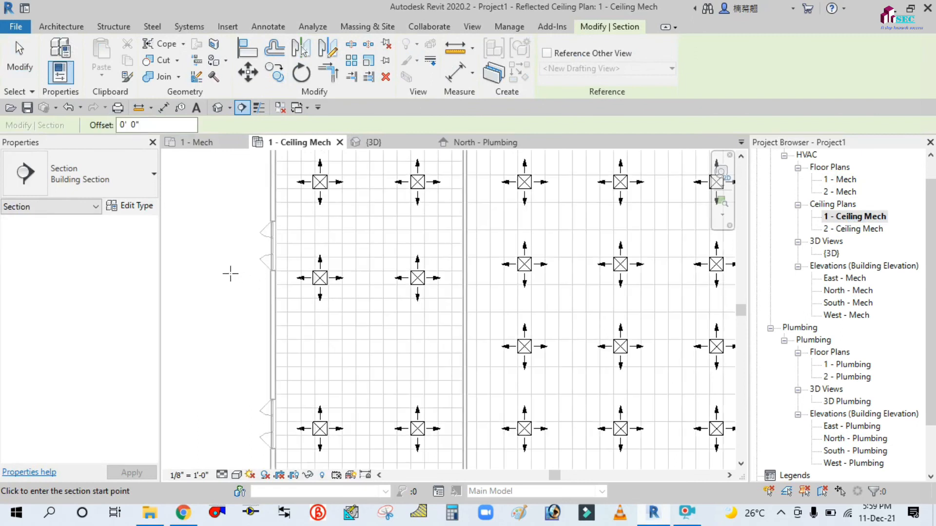
scroll(297, 276, down, 2)
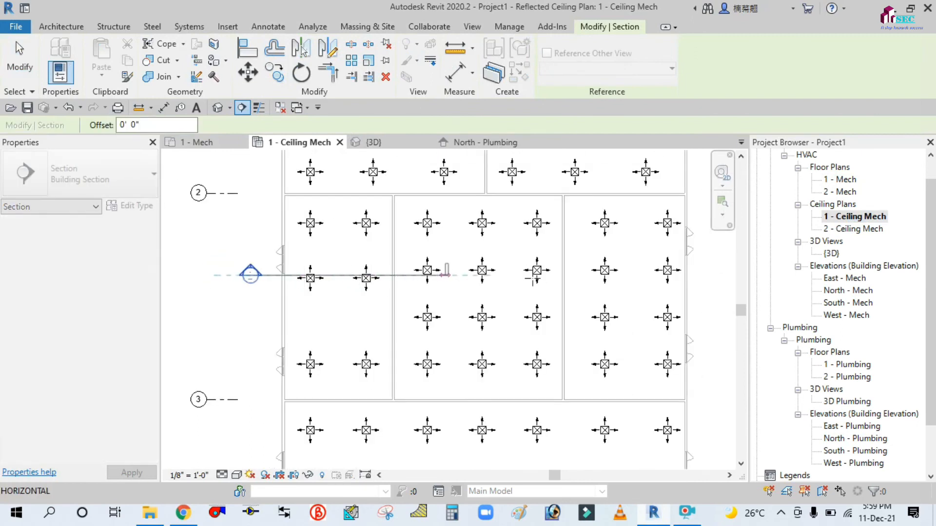
scroll(697, 275, up, 1)
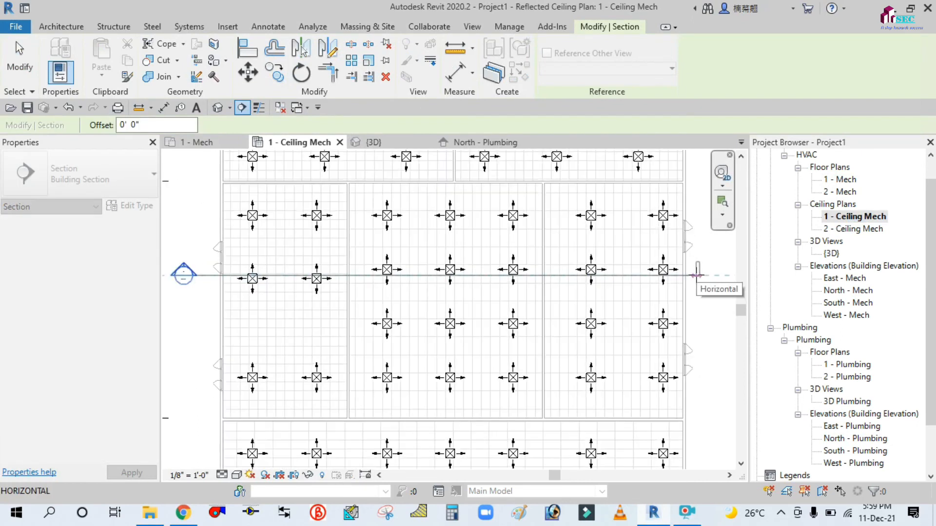
click(697, 276)
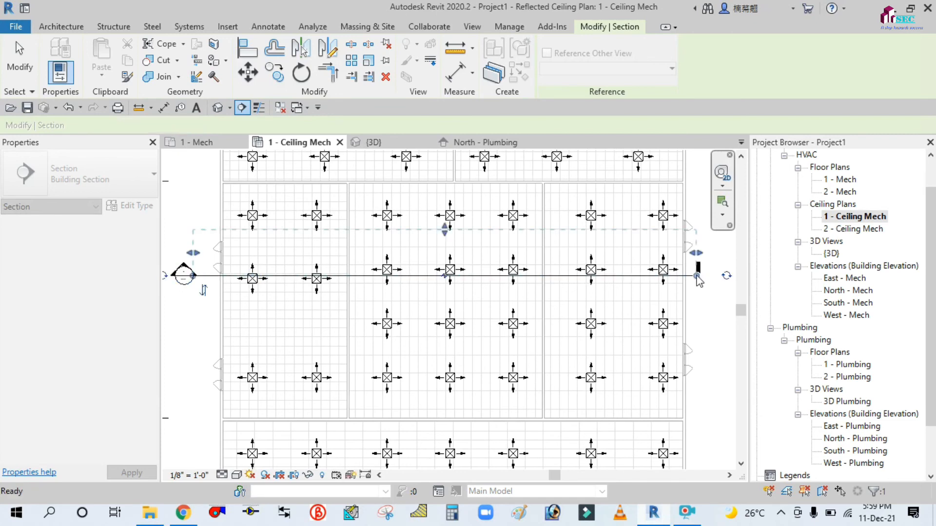
key(Escape)
- Extend the new section's view depth up to the middle-level rooms' top diffuser row and open the section view
drag(444, 229, 448, 214)
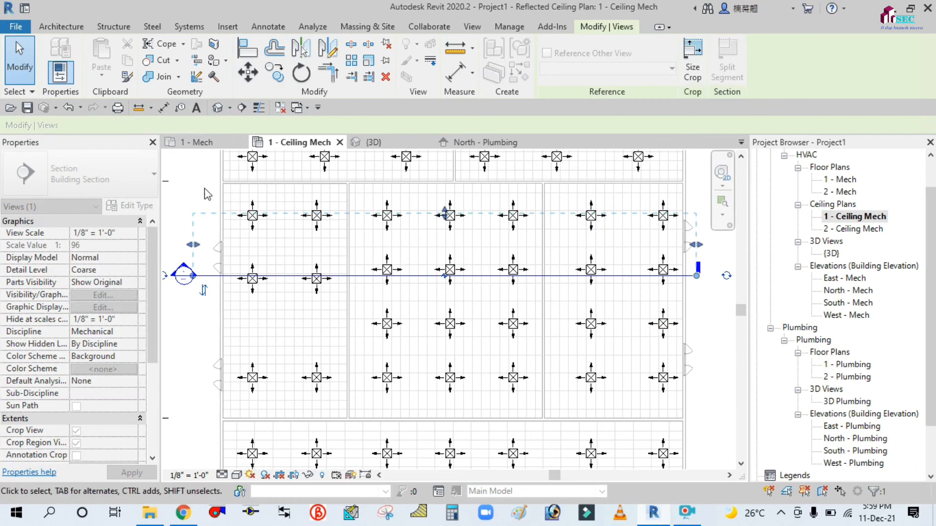
key(Escape)
right_click(181, 275)
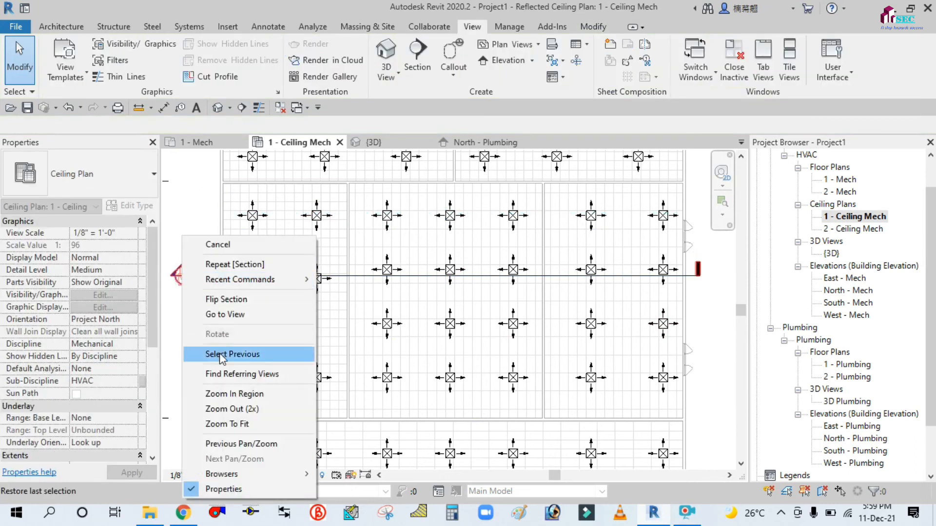
click(226, 315)
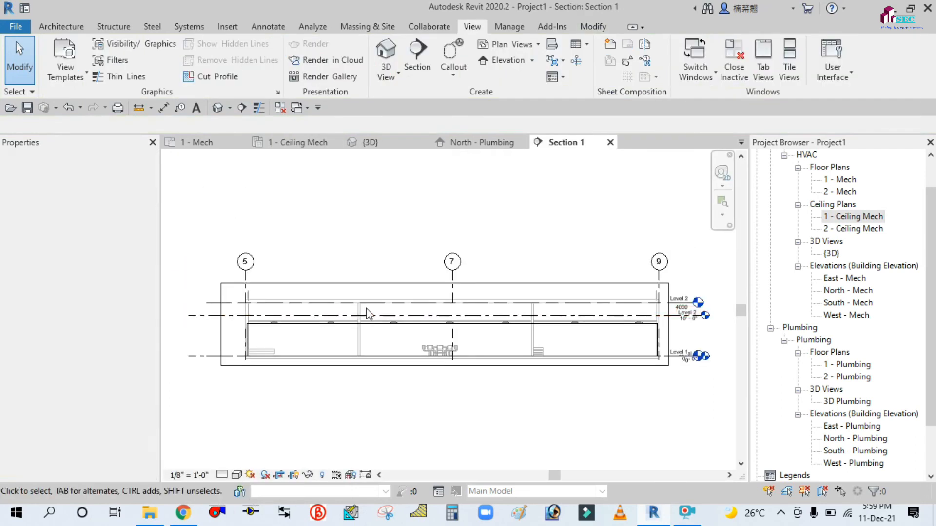
- Set the section view's visual style to Shaded
click(242, 475)
click(251, 443)
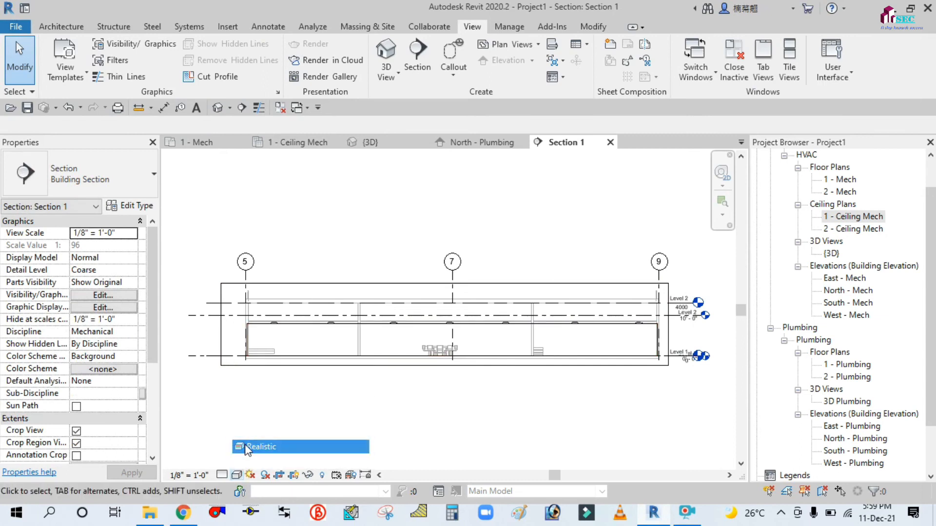
click(237, 476)
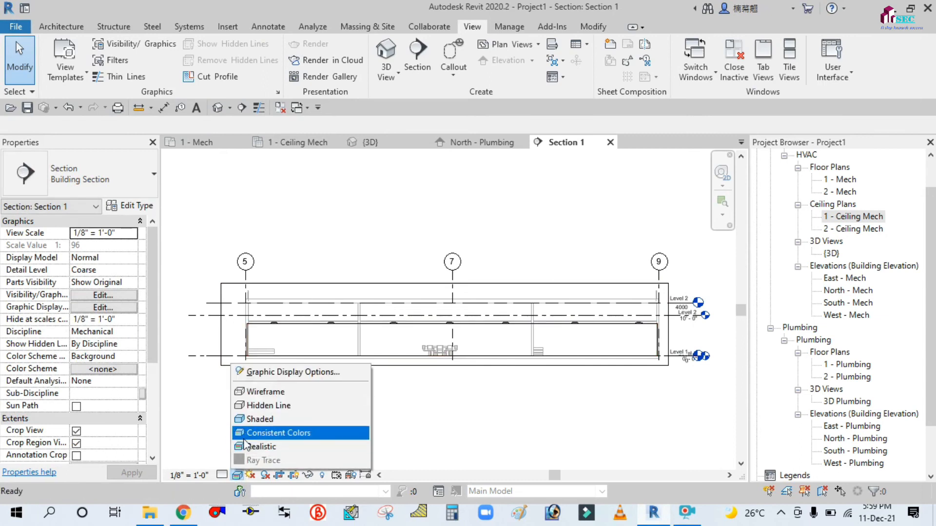
click(251, 419)
- Examine how the supply diffusers sit along the ceiling line in the section view
scroll(287, 339, up, 6)
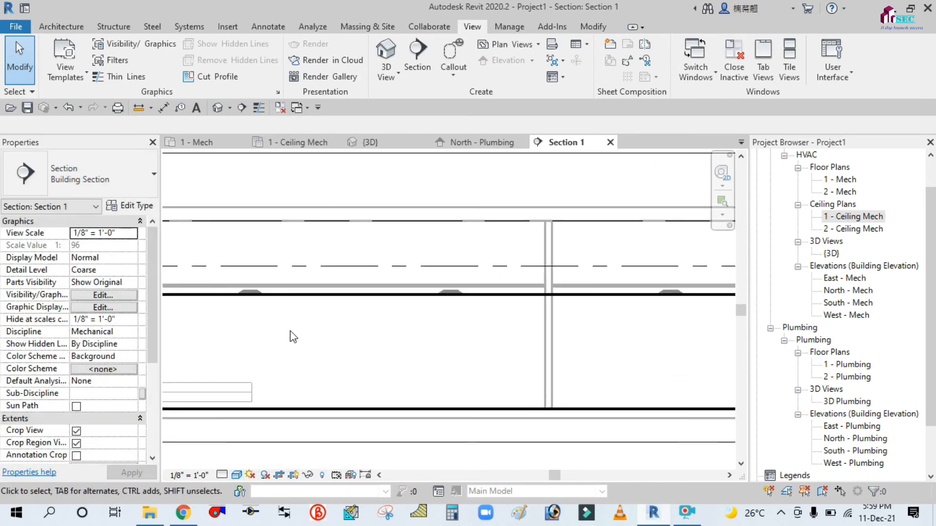
click(266, 293)
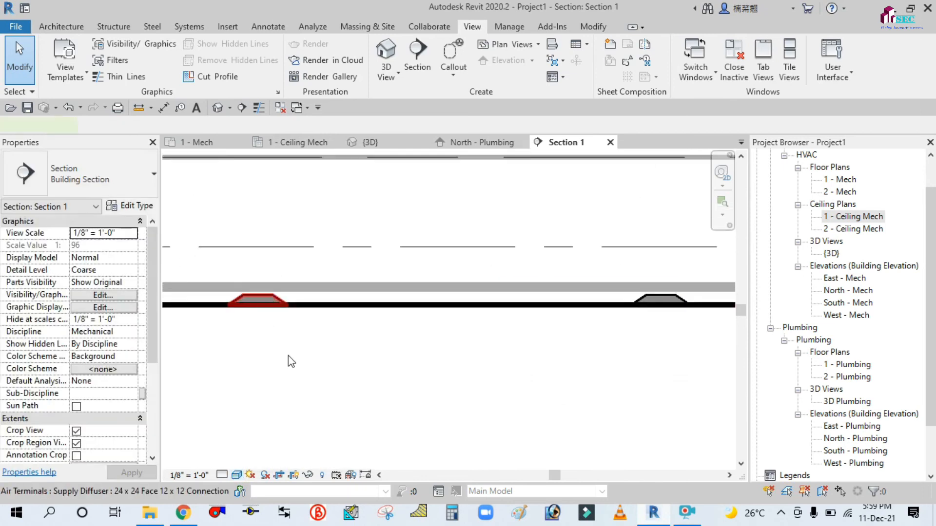
click(288, 353)
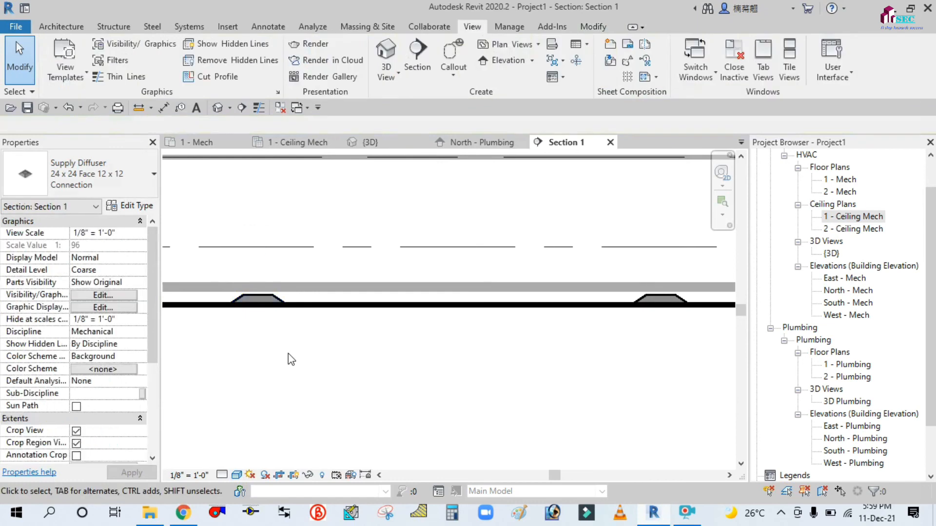
scroll(292, 353, down, 5)
scroll(336, 364, down, 2)
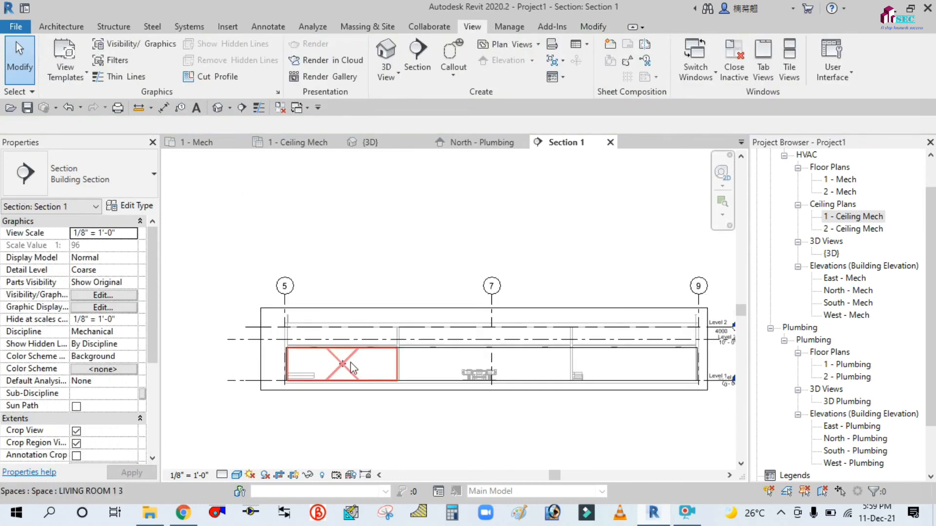
scroll(580, 301, up, 5)
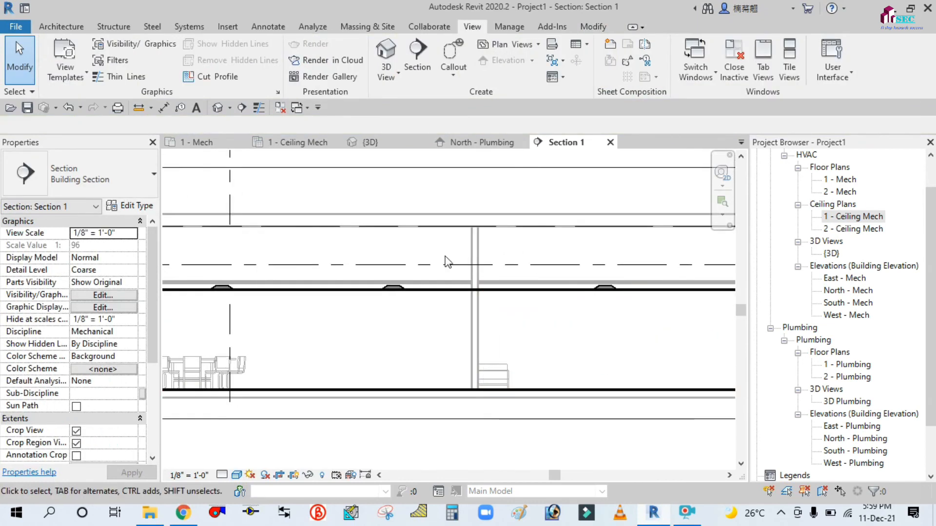
scroll(432, 256, down, 5)
scroll(419, 360, down, 2)
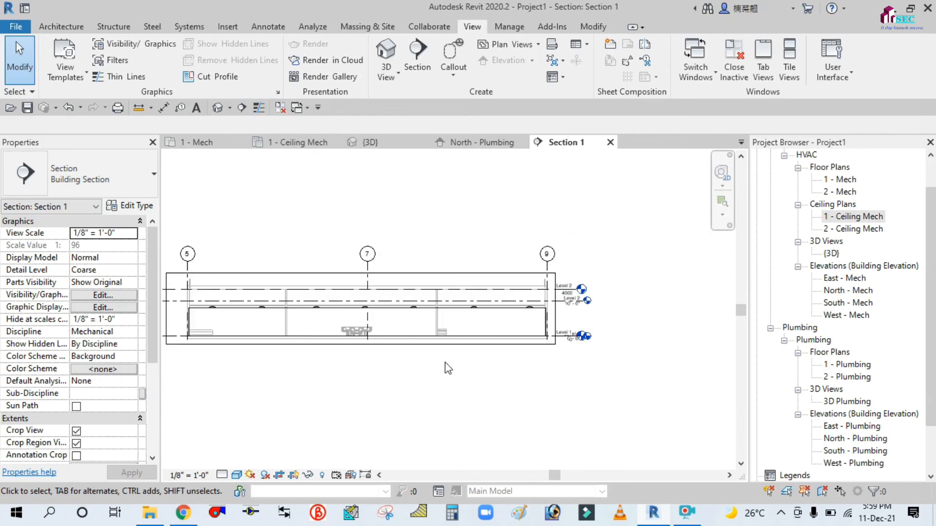
scroll(447, 368, down, 2)
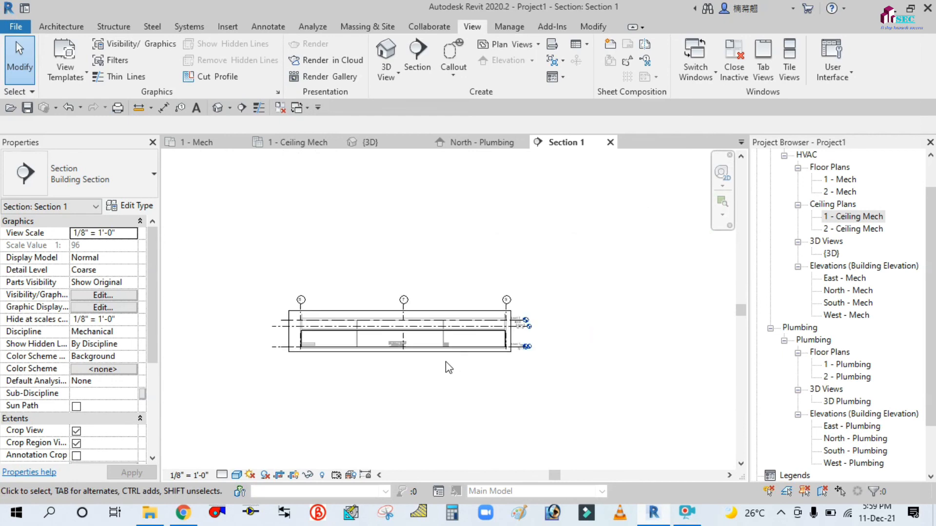
- Return to the 1 - Ceiling Mech plan and review the diffuser layout in all rooms
double_click(862, 216)
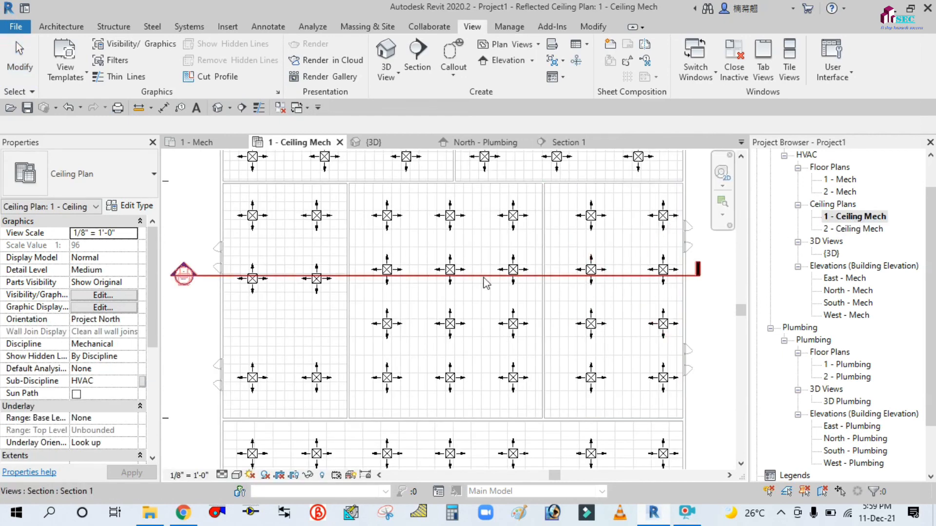
scroll(396, 312, down, 2)
scroll(404, 273, down, 2)
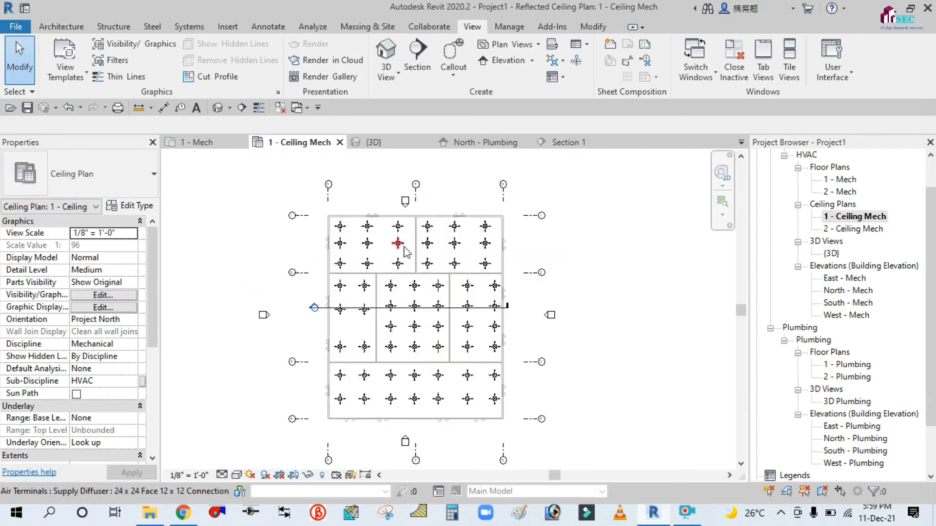
scroll(370, 390, up, 1)
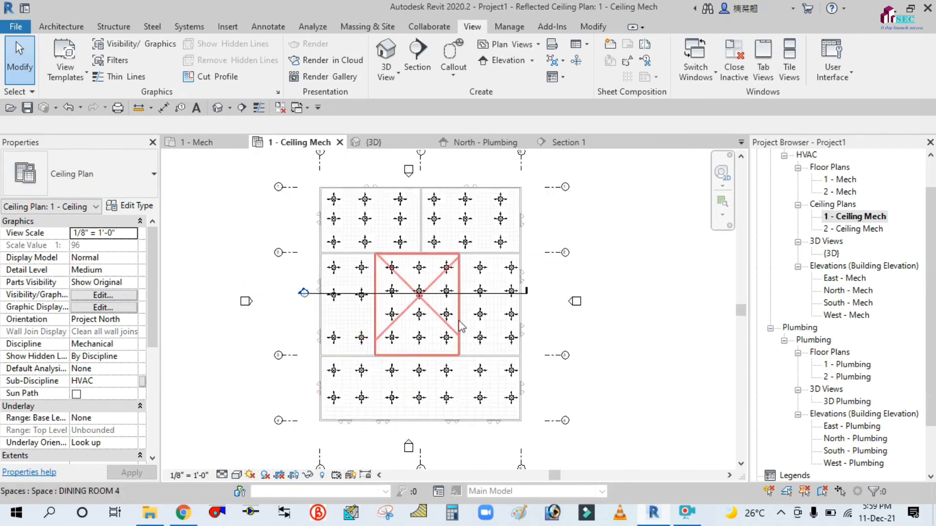
scroll(320, 170, up, 2)
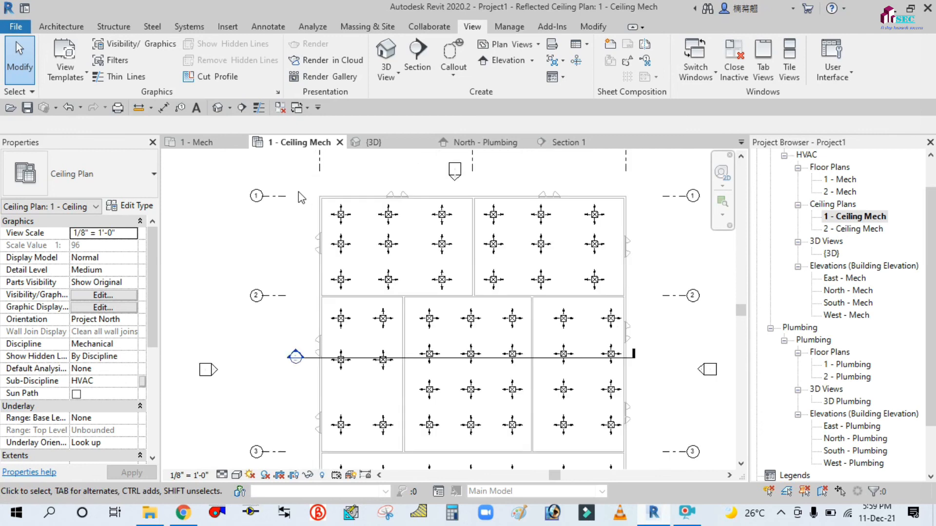
scroll(277, 233, down, 1)
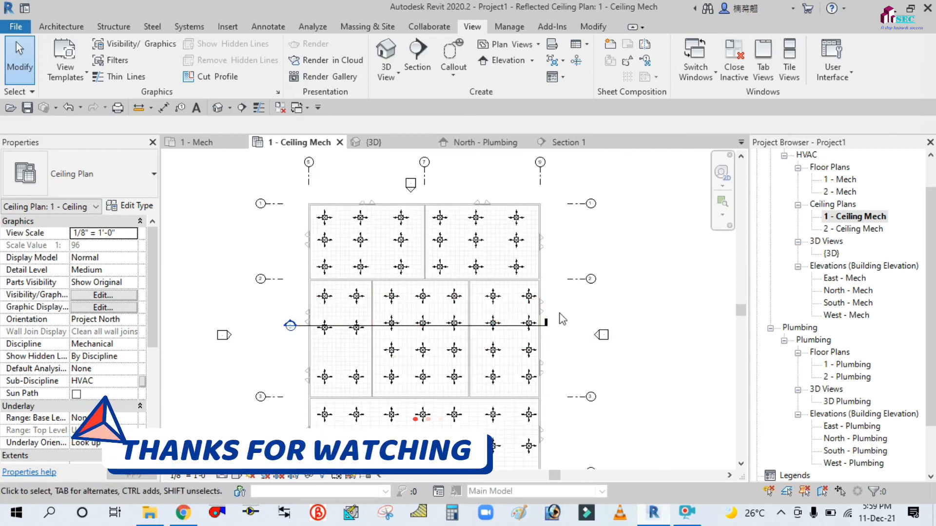